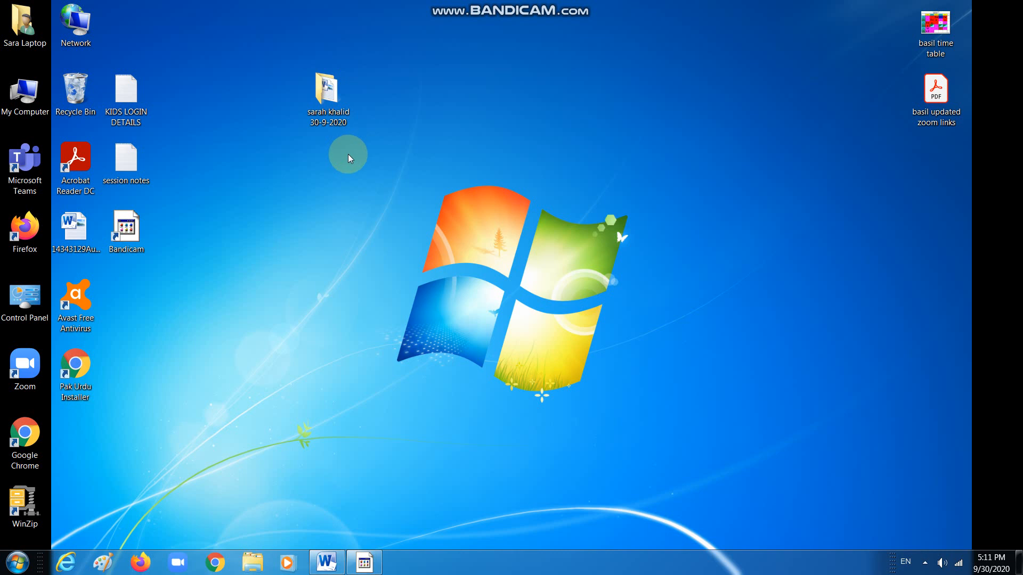
Open the desktop folder dated 30-9-2020 to view its data document, and switch to the student table in Word
left_click(333, 125)
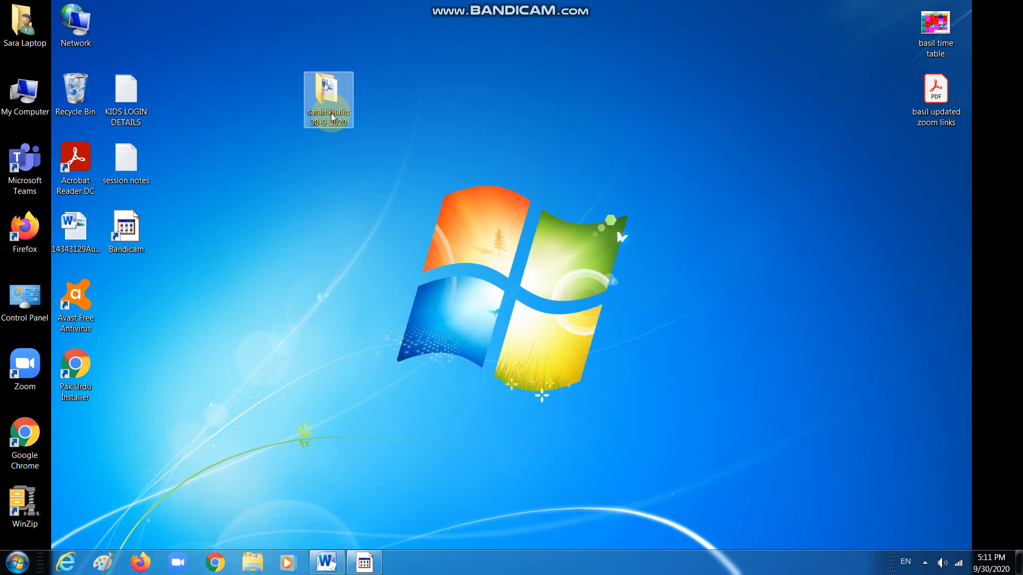
double_click(331, 117)
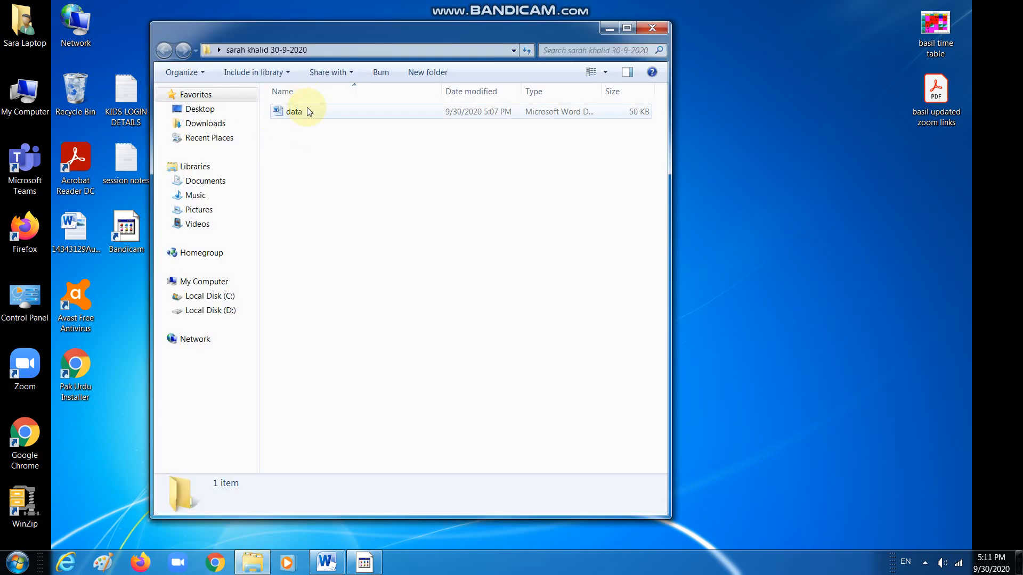
left_click(329, 564)
scroll(504, 405, "up", 4)
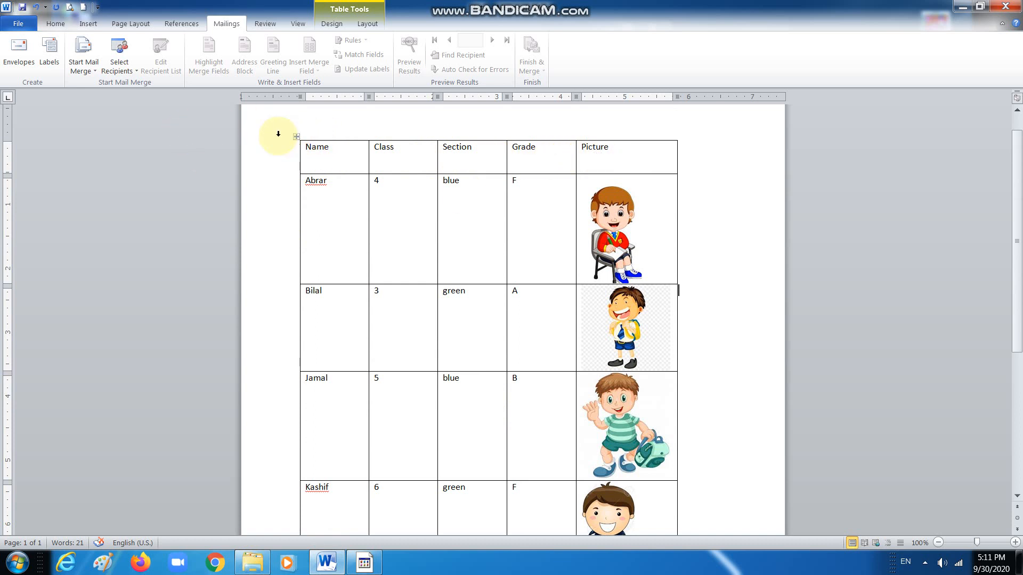
Increase the font size of the entire student data table to 16
left_click(297, 137)
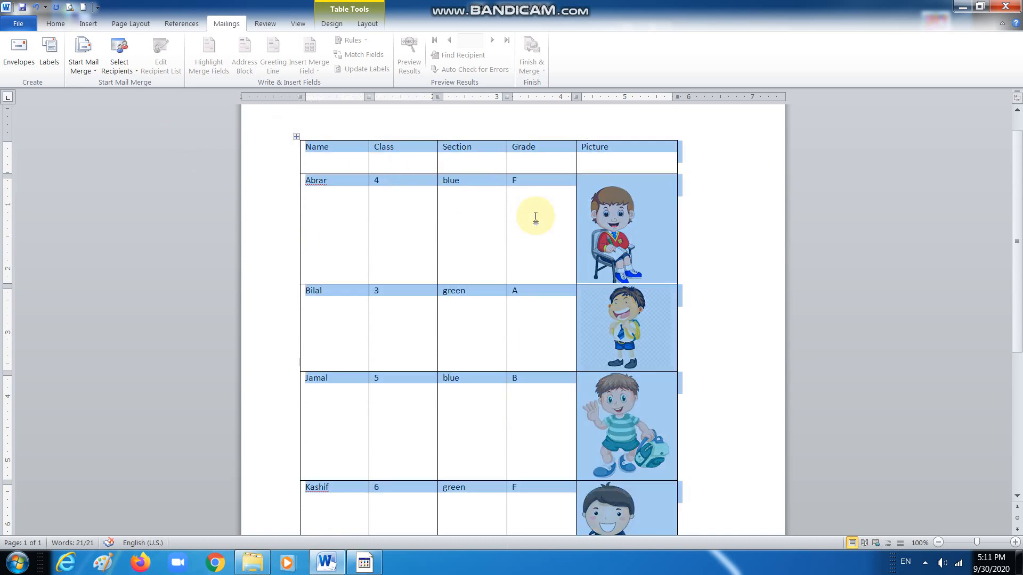
left_click(53, 24)
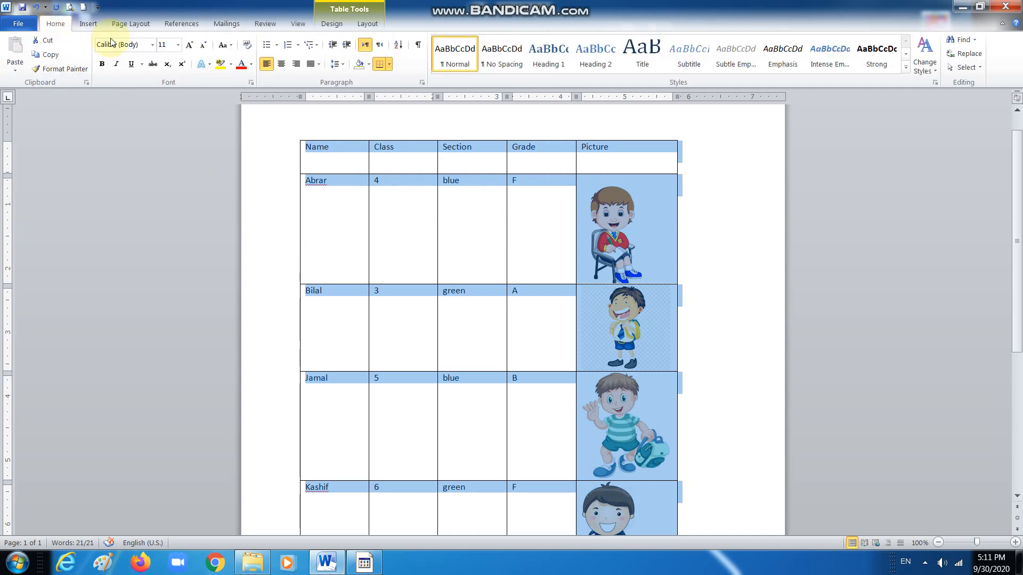
left_click(190, 47)
left_click(190, 47)
left_click(190, 47)
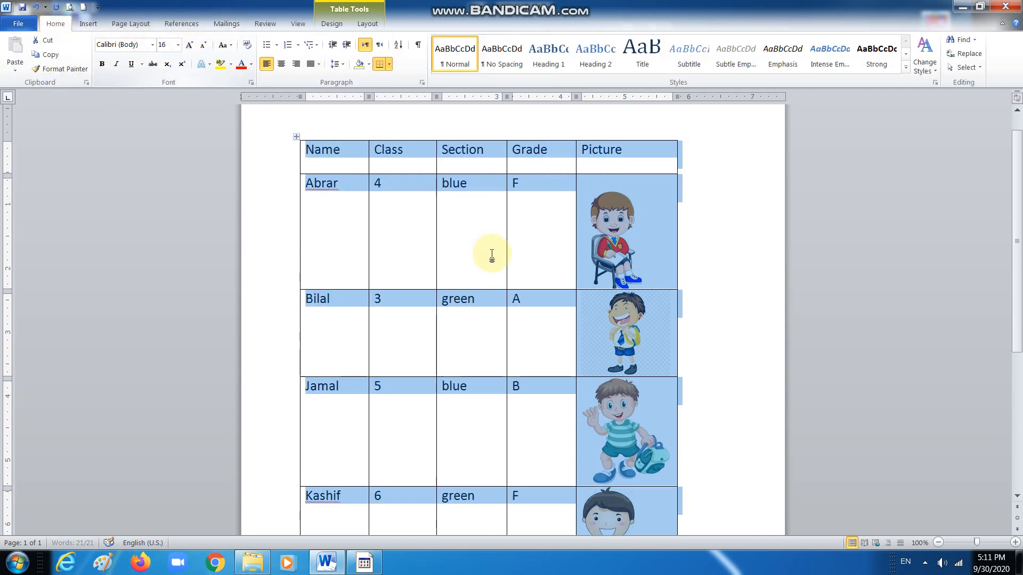
left_click(726, 306)
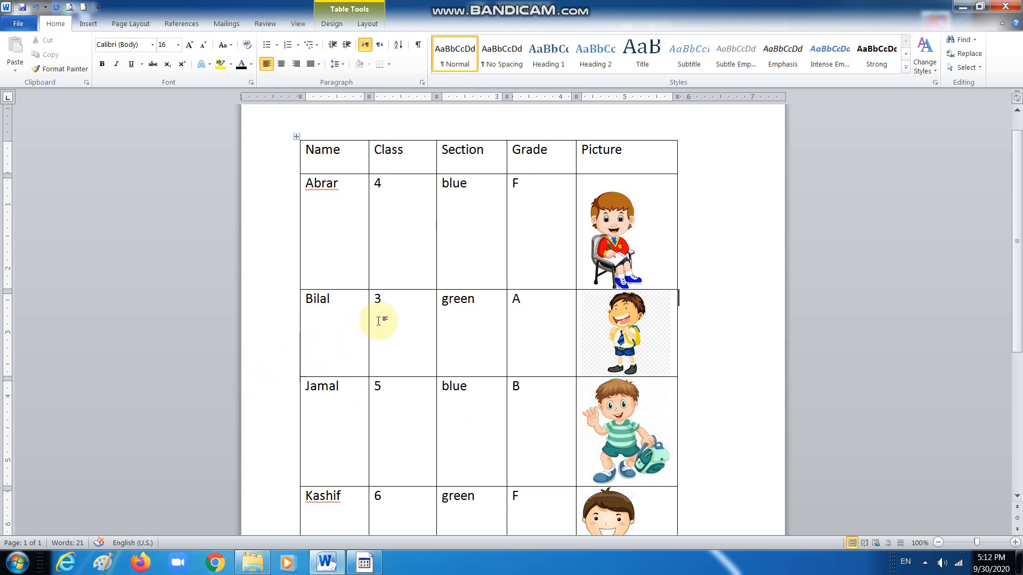
Create a new blank document and set its page color to a light blue theme color
left_click(83, 10)
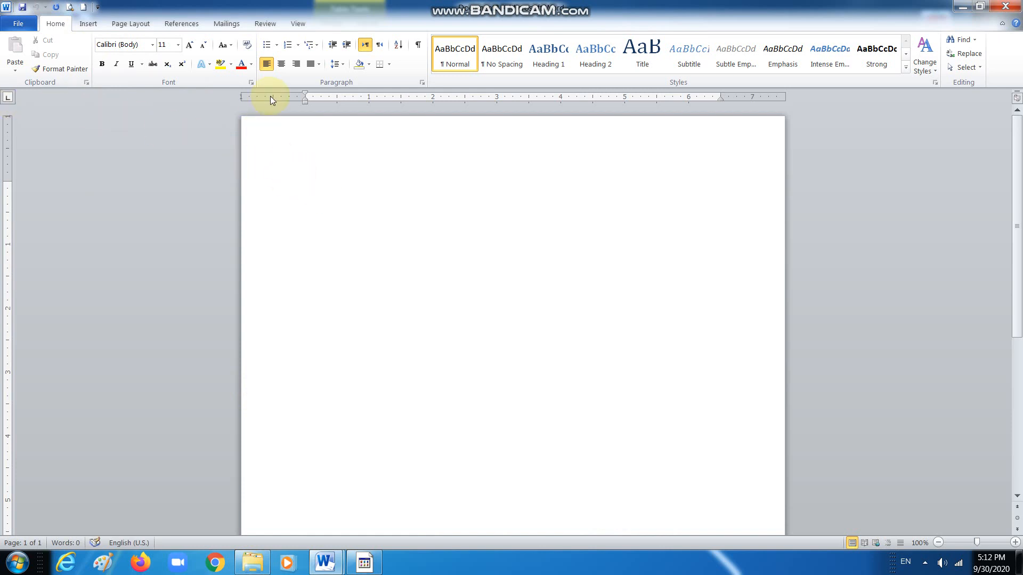
left_click(129, 24)
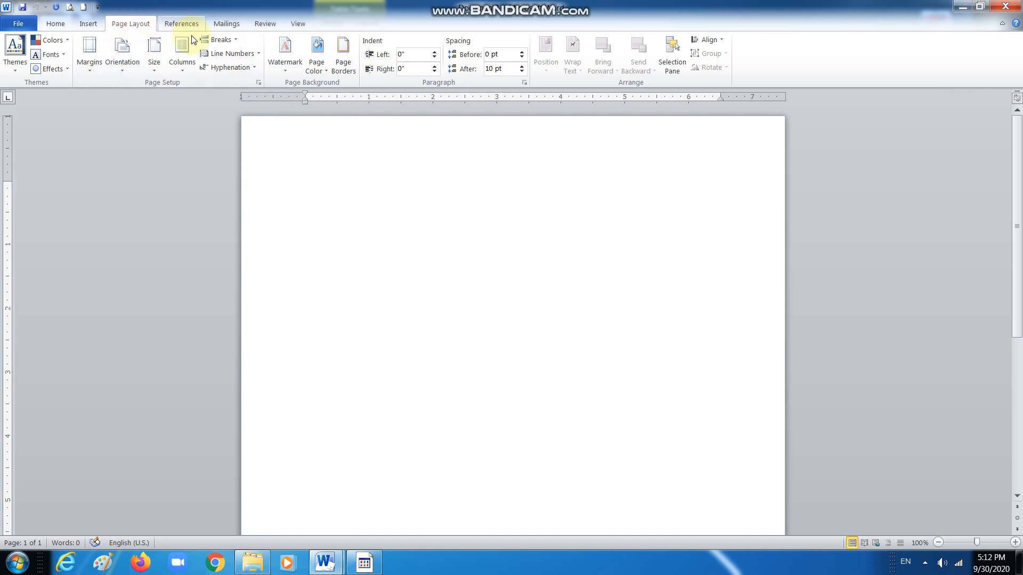
left_click(322, 72)
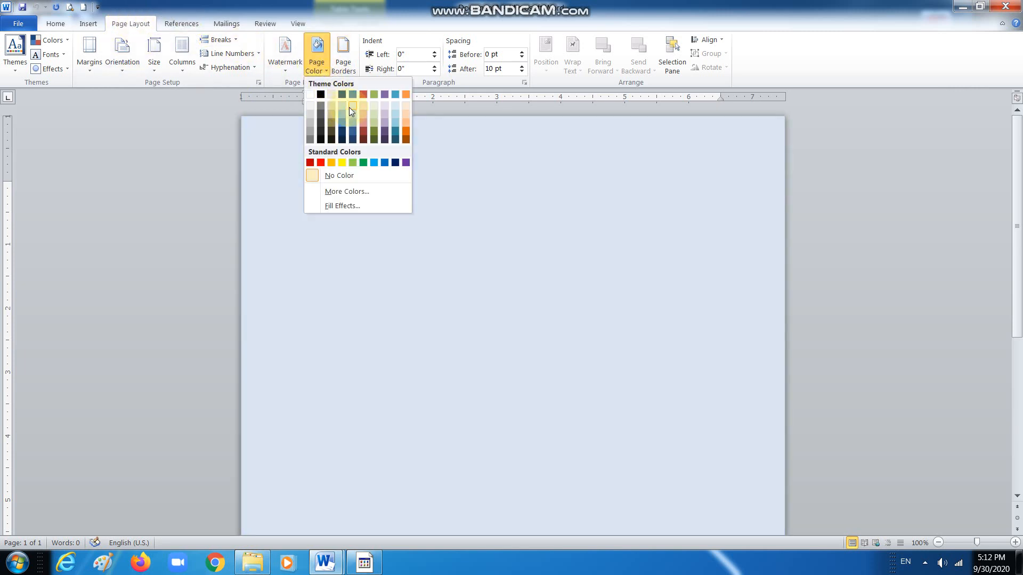
left_click(350, 107)
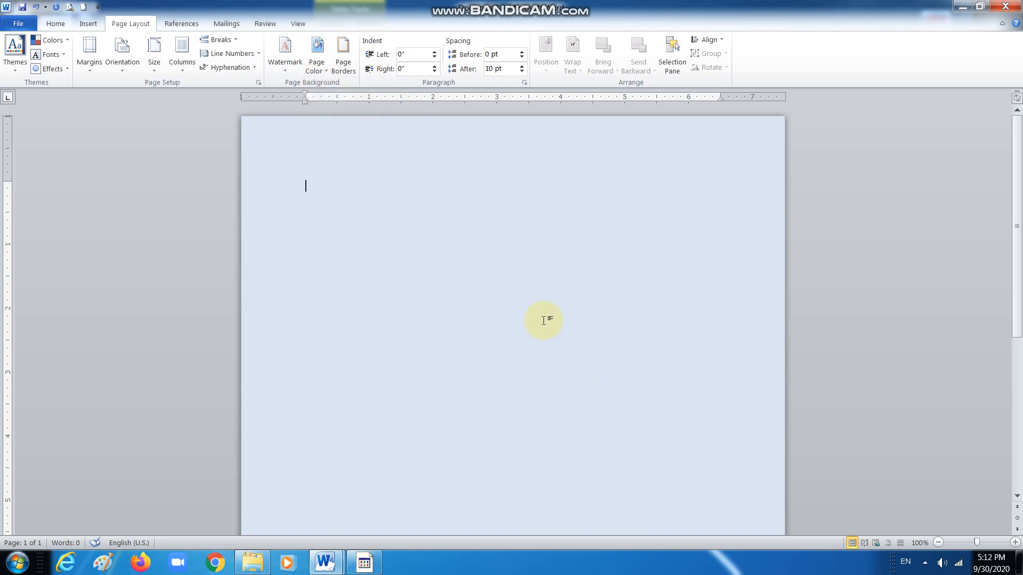
Add the centered heading "REPORT CARD" at the start of the page in the Title style
left_click(55, 23)
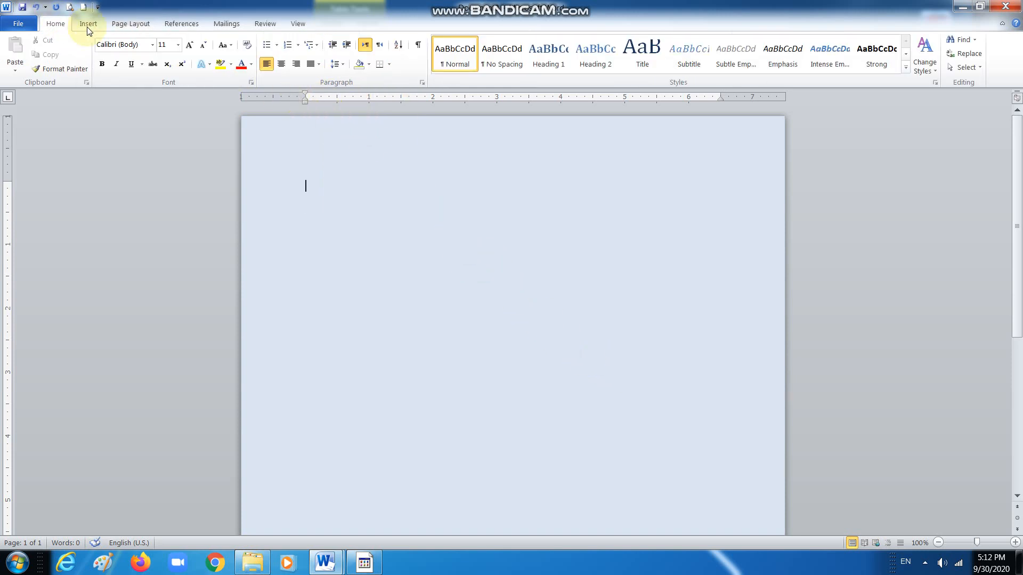
left_click(642, 56)
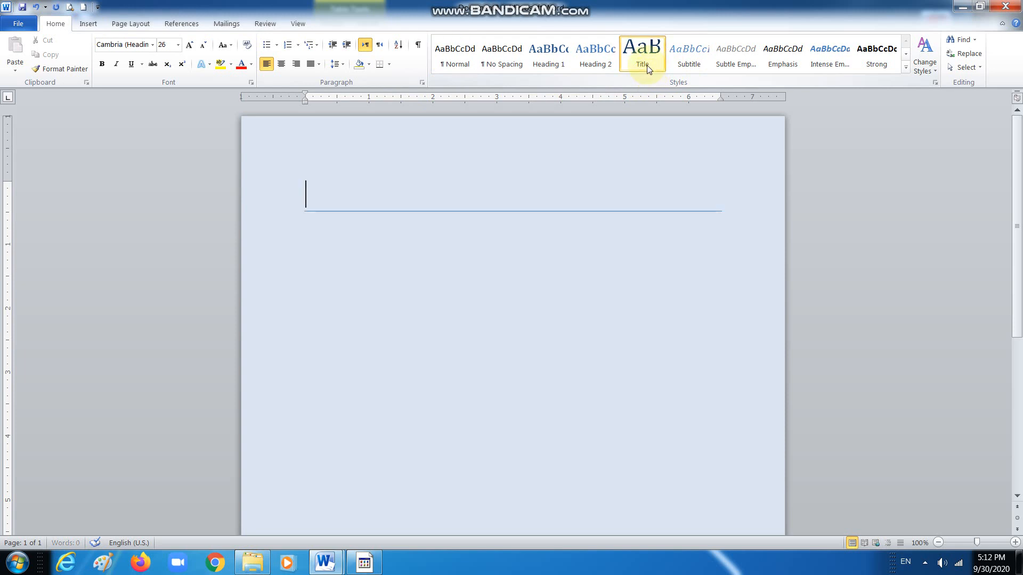
left_click(283, 67)
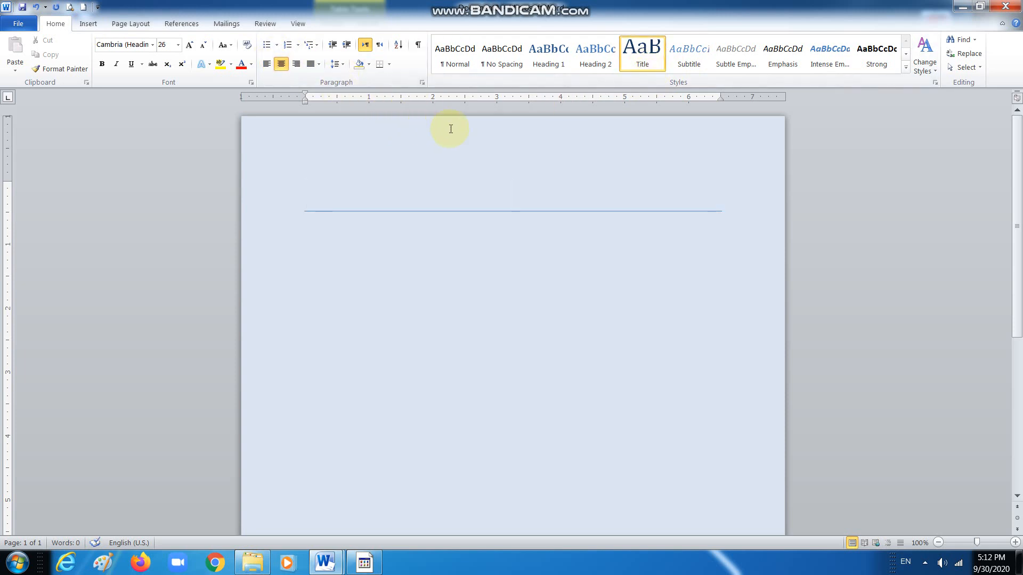
type("REPORT CARD")
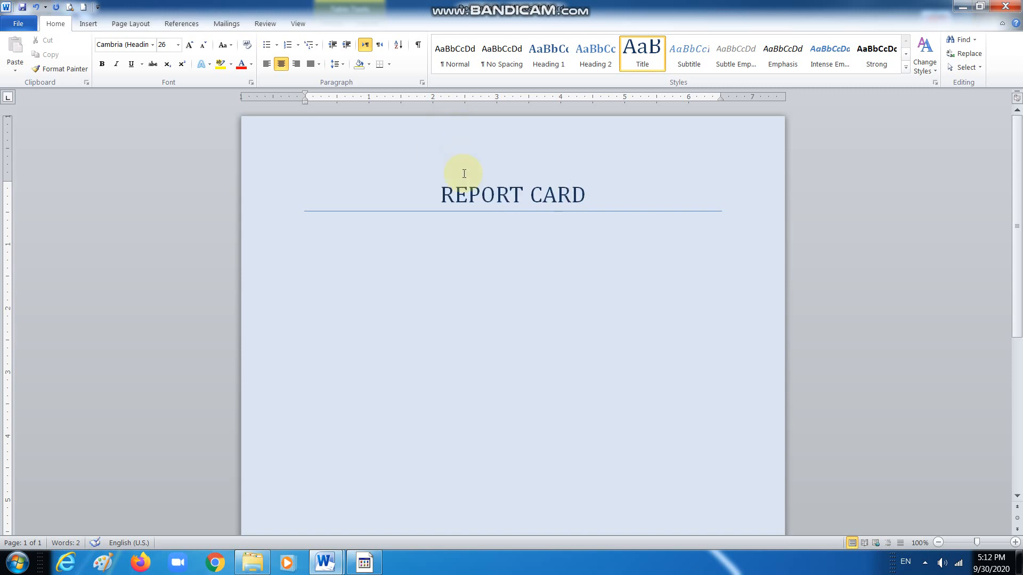
Draw a rectangle about 2.41" high and 2.43" wide directly below the REPORT CARD title
left_click(89, 26)
left_click(184, 52)
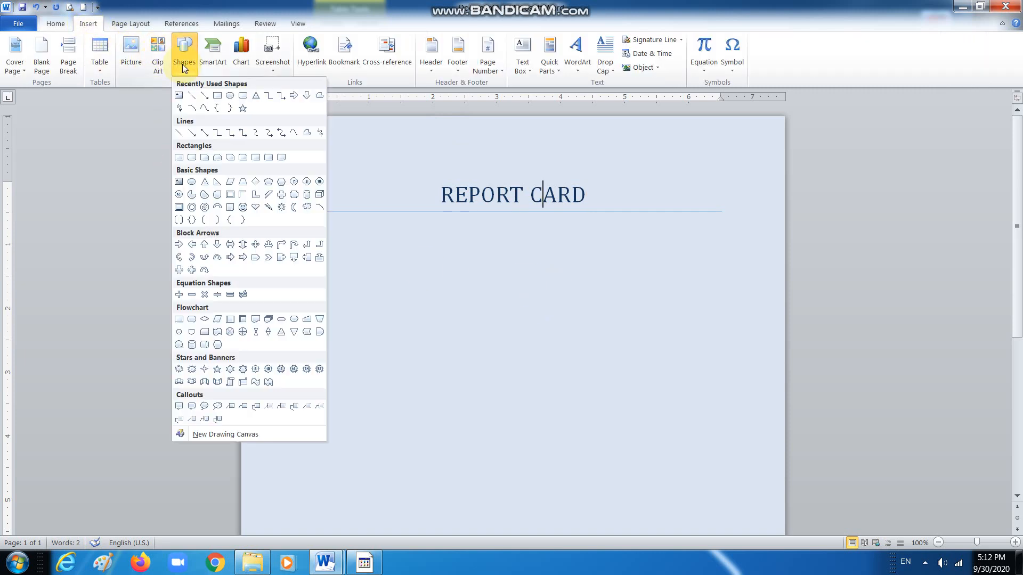
left_click(216, 98)
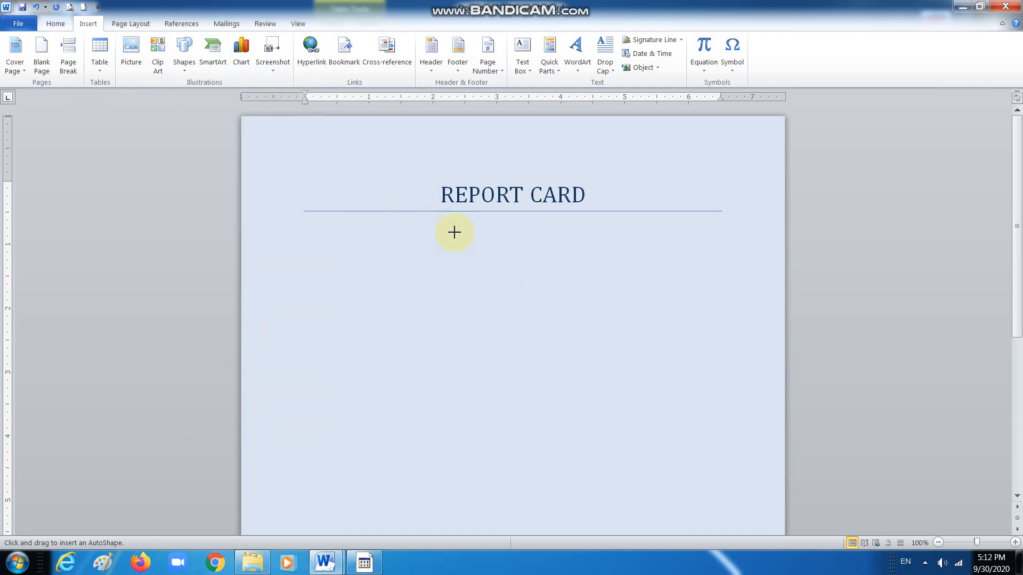
mouse_move(454, 225)
left_mouse_down()
mouse_move(570, 310)
mouse_move(580, 373)
mouse_move(610, 379)
left_mouse_up()
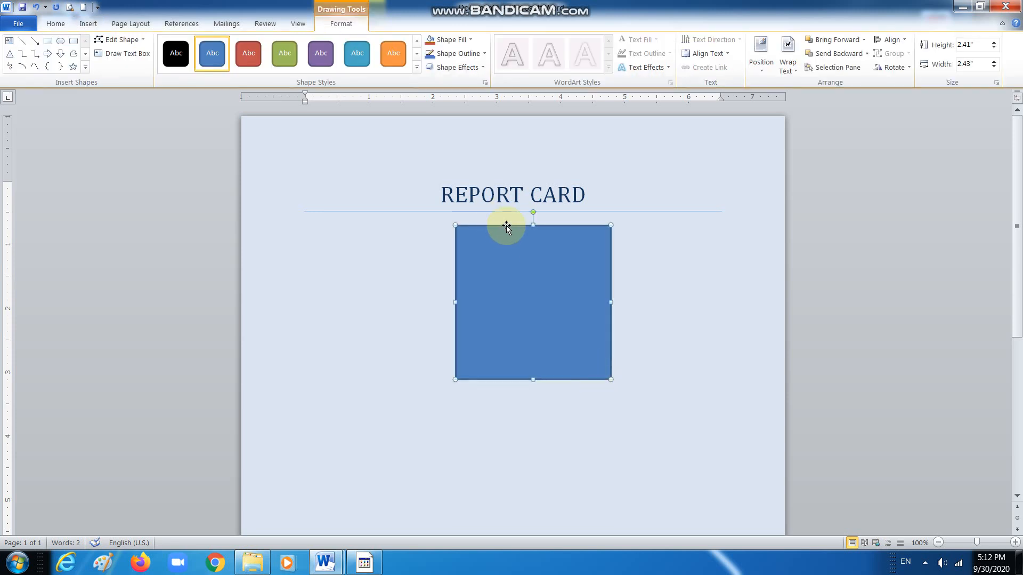
left_click_drag(506, 224, 481, 225)
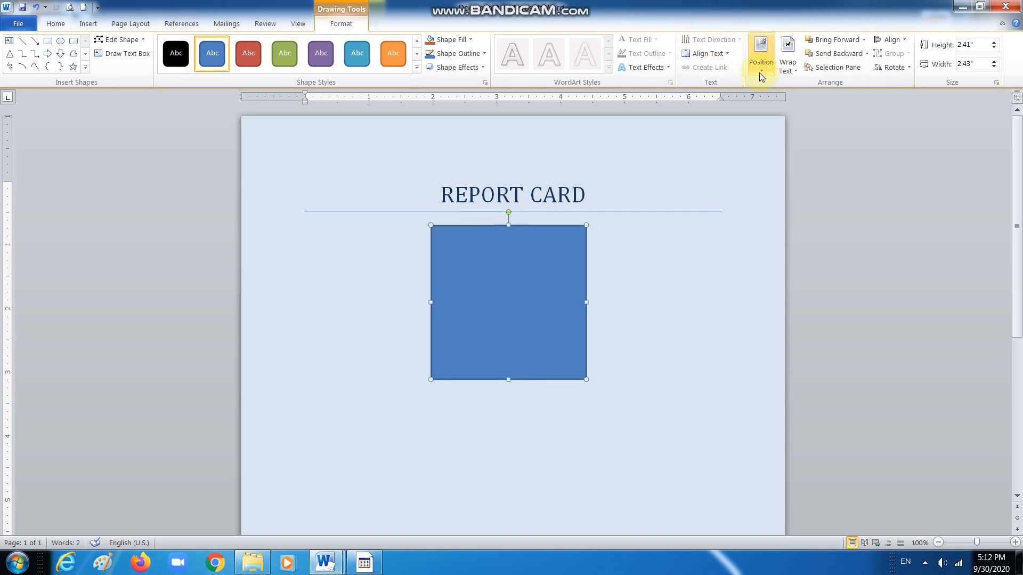
Reposition the square roughly centered on the page, leaving a wider gap beneath the title line
left_click(760, 67)
left_click(803, 154)
mouse_move(504, 270)
left_mouse_down()
mouse_move(497, 303)
mouse_move(515, 309)
mouse_move(473, 283)
left_mouse_up()
left_click(475, 290)
left_click(482, 314)
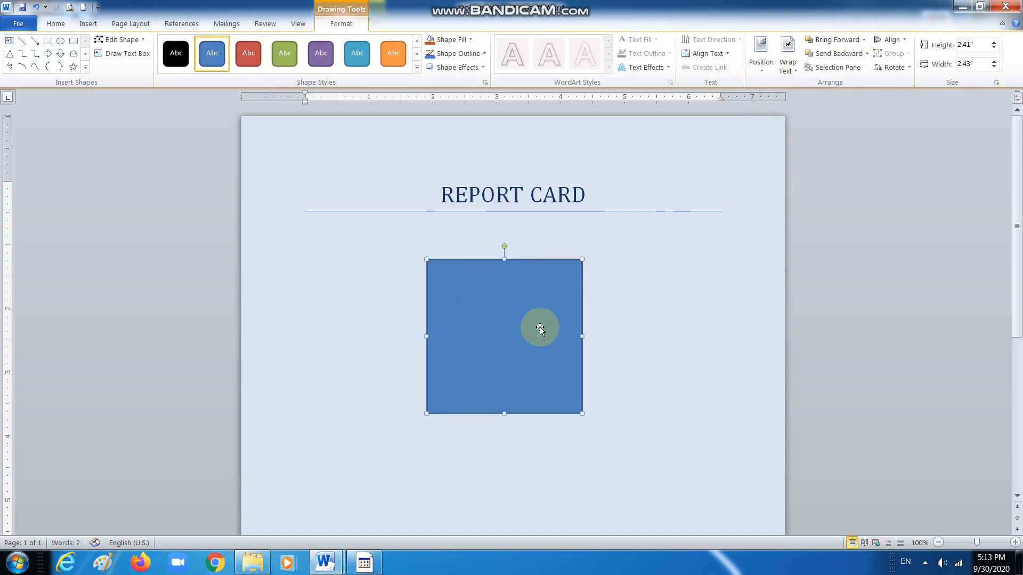
Remove the fill from the square below the title
scroll(554, 298, "down", 7)
scroll(542, 197, "up", 4)
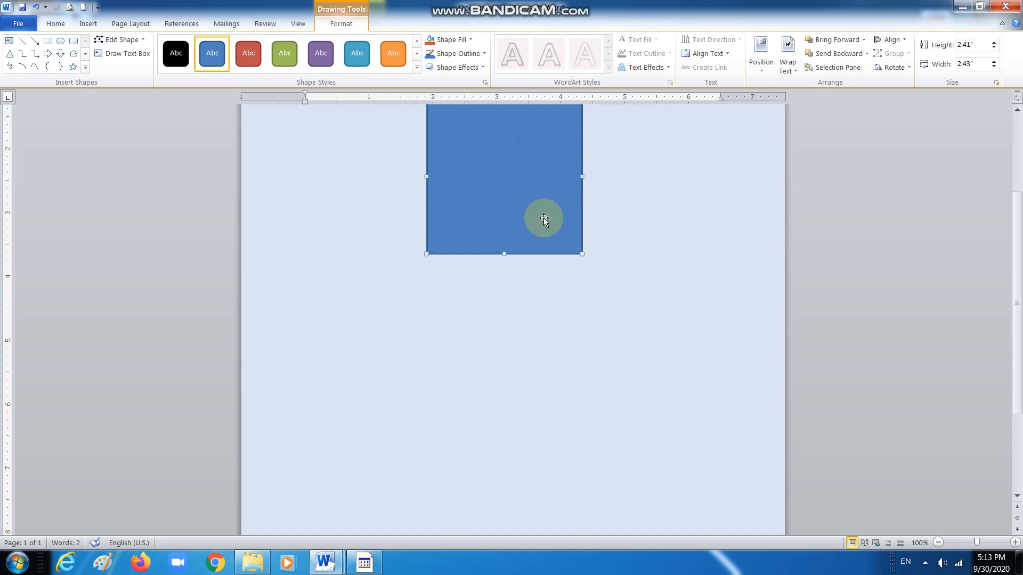
scroll(492, 186, "up", 2)
scroll(503, 210, "down", 1)
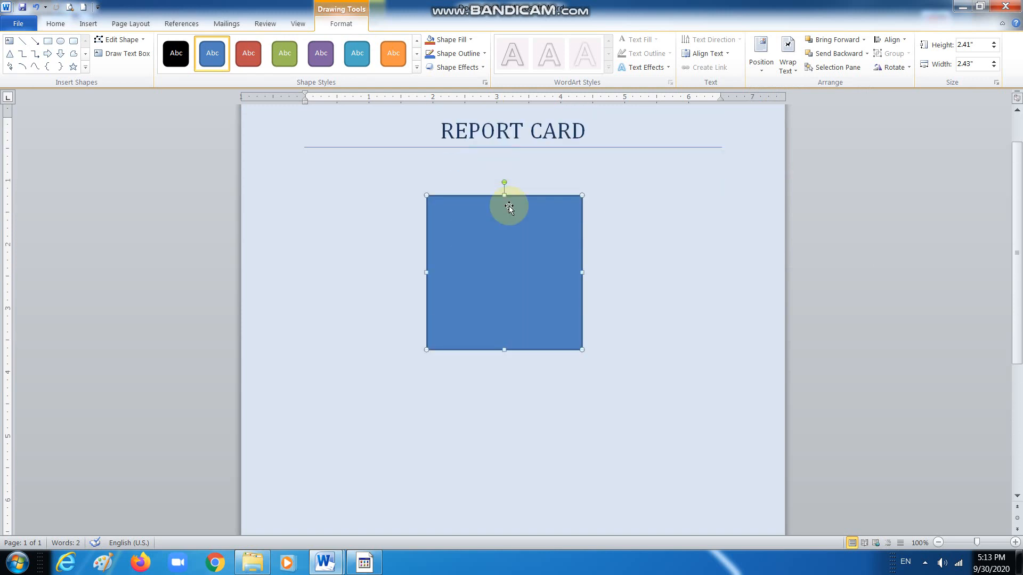
left_click(447, 39)
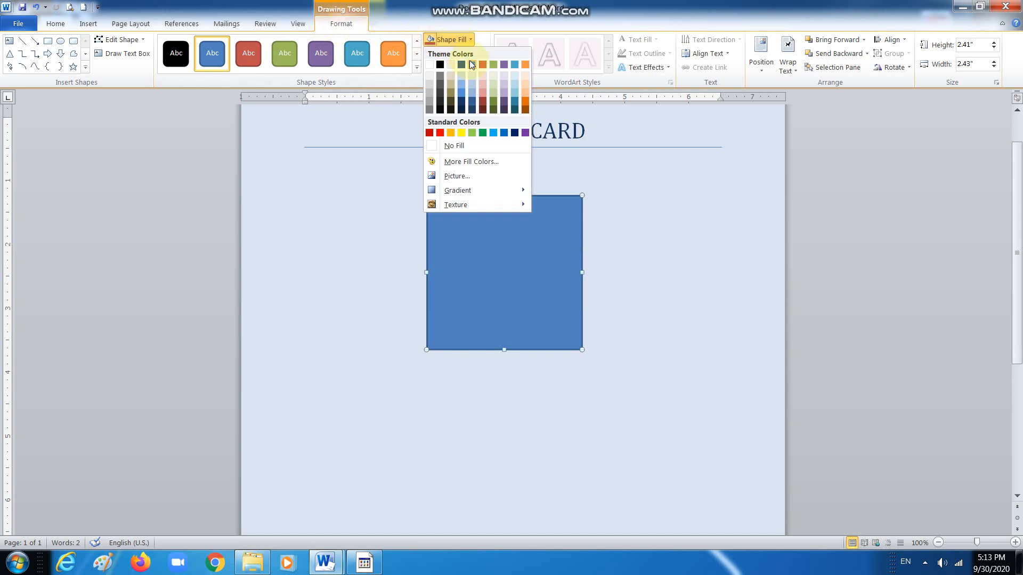
left_click(445, 147)
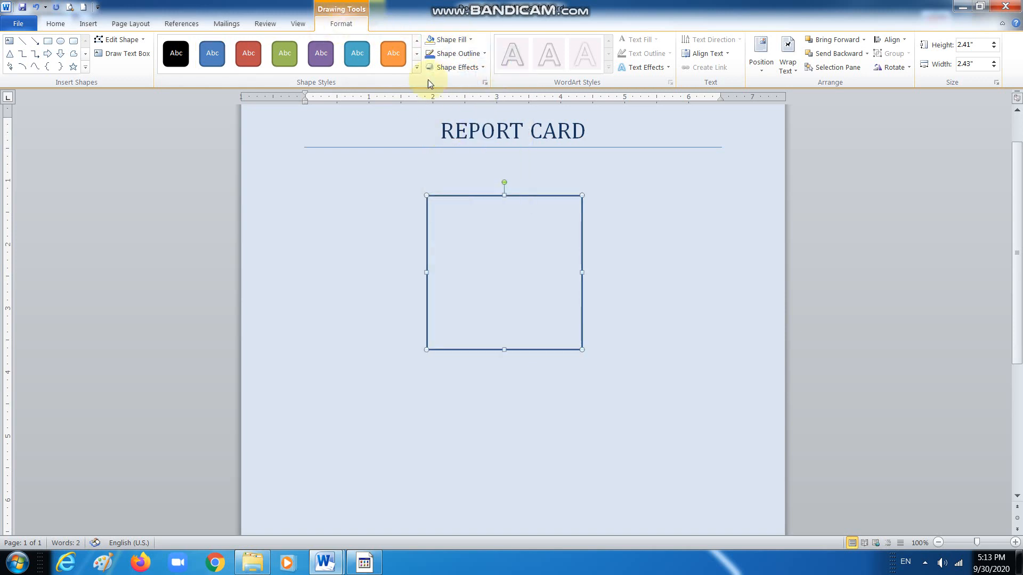
left_click(519, 236)
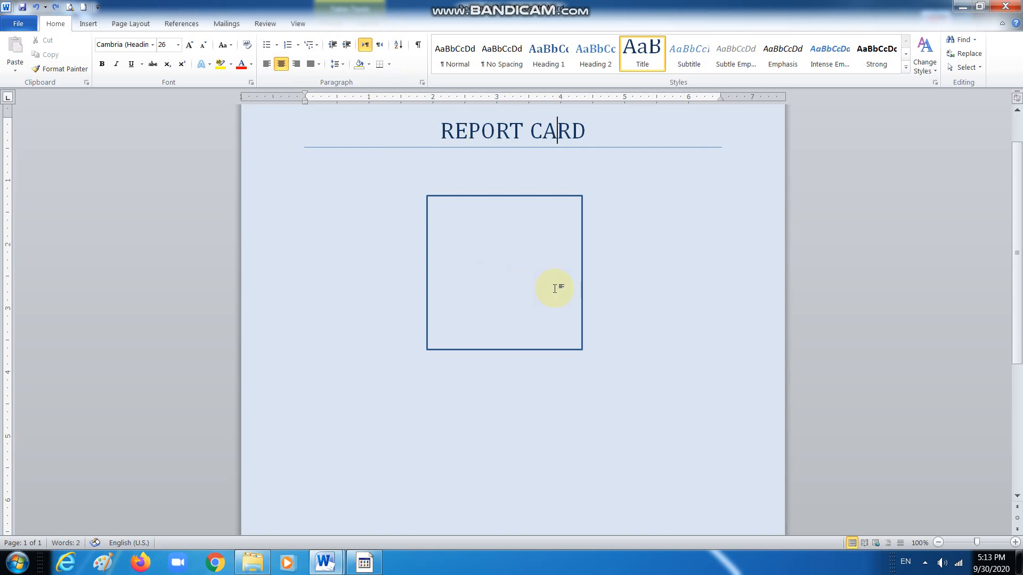
left_click(572, 350)
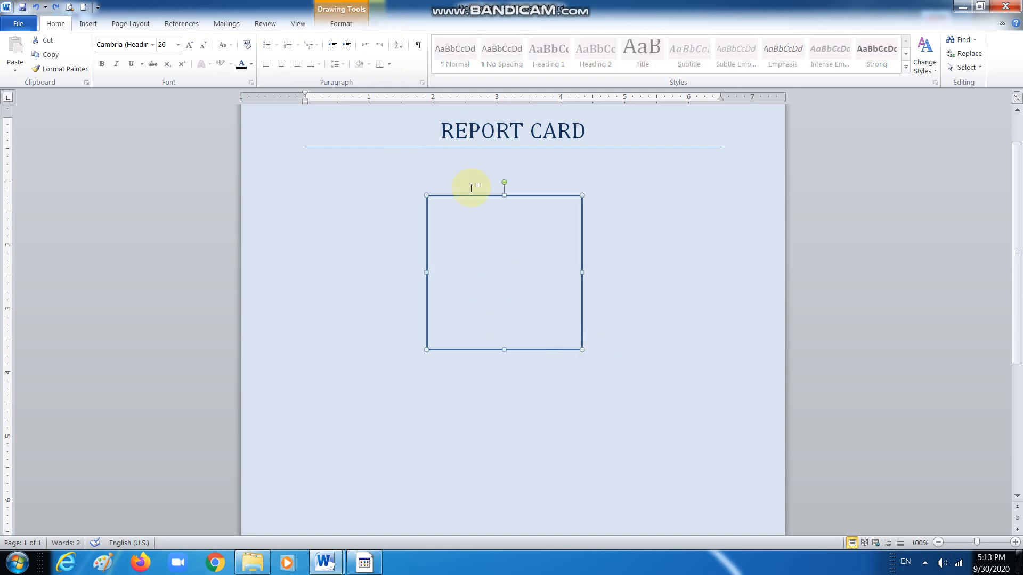
left_click(341, 23)
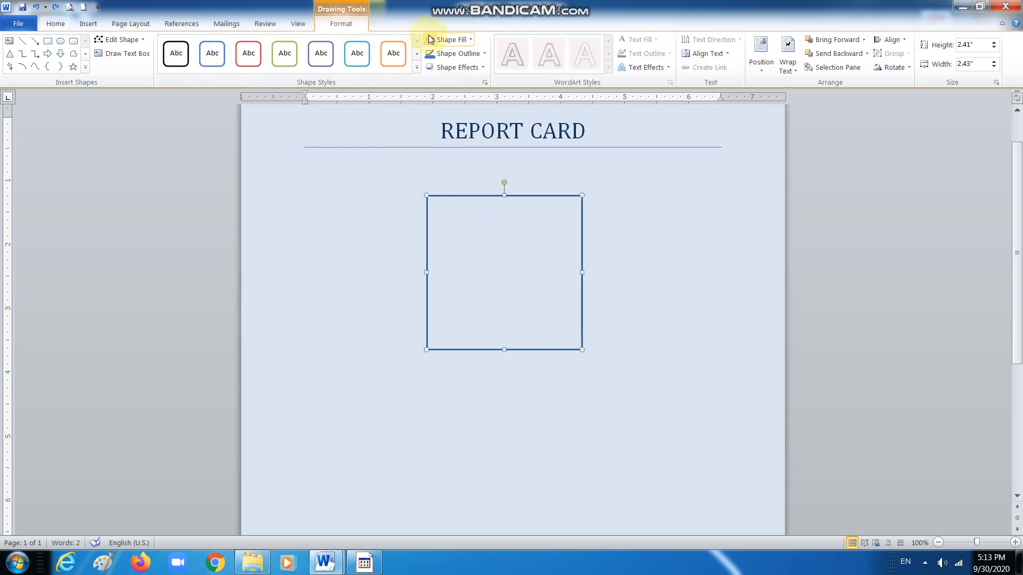
left_click(456, 53)
key("Escape")
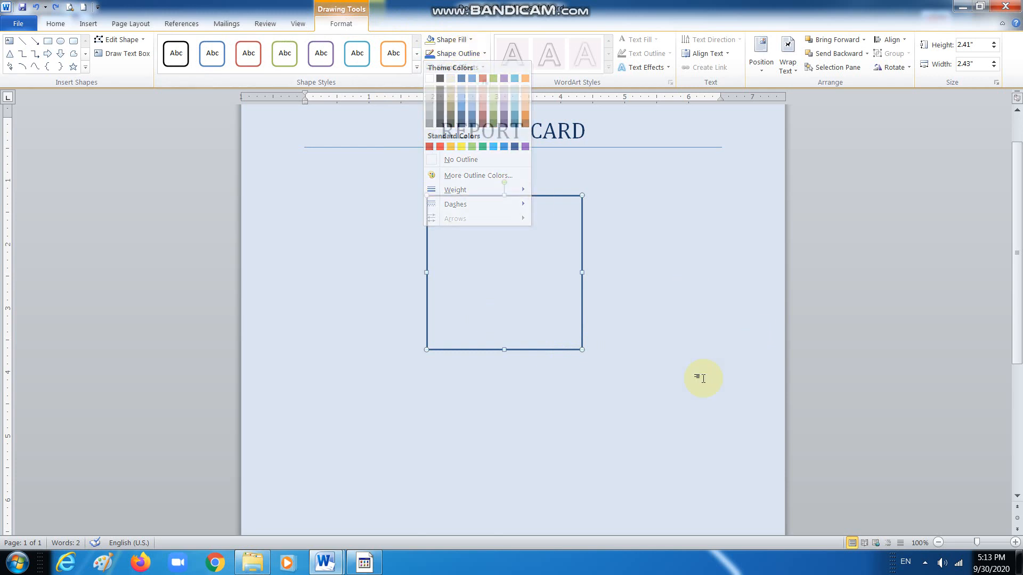
scroll(546, 274, "down", 5)
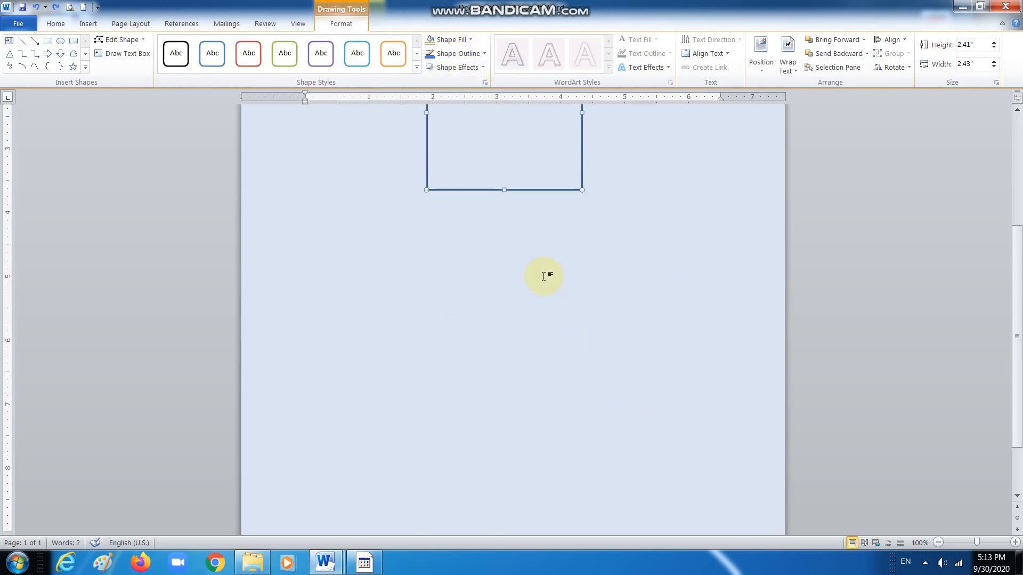
scroll(366, 233, "up", 5)
Insert a table with two columns and five rows below the square and enlarge it to make its rows taller
left_click(338, 400)
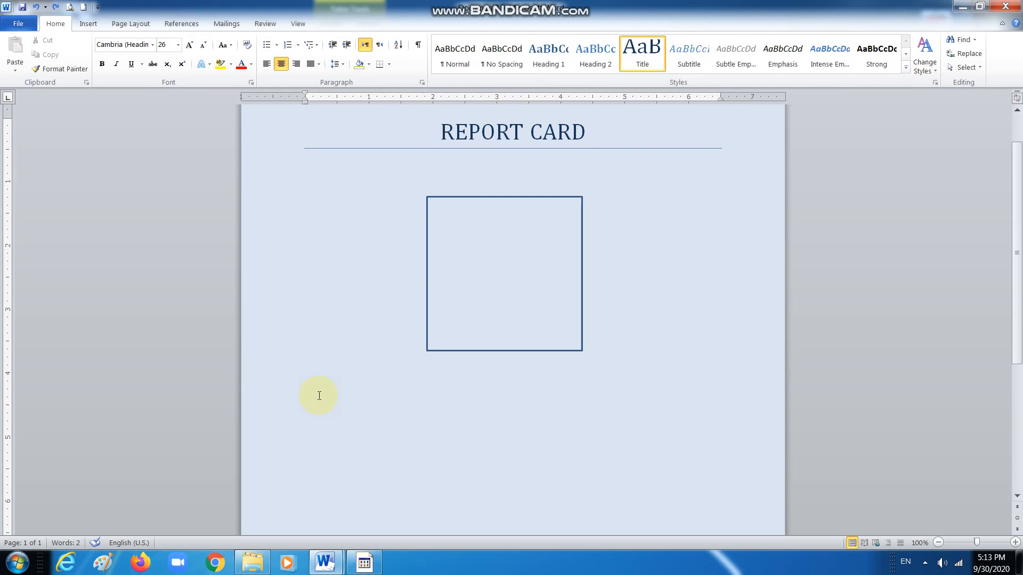
left_click(360, 391)
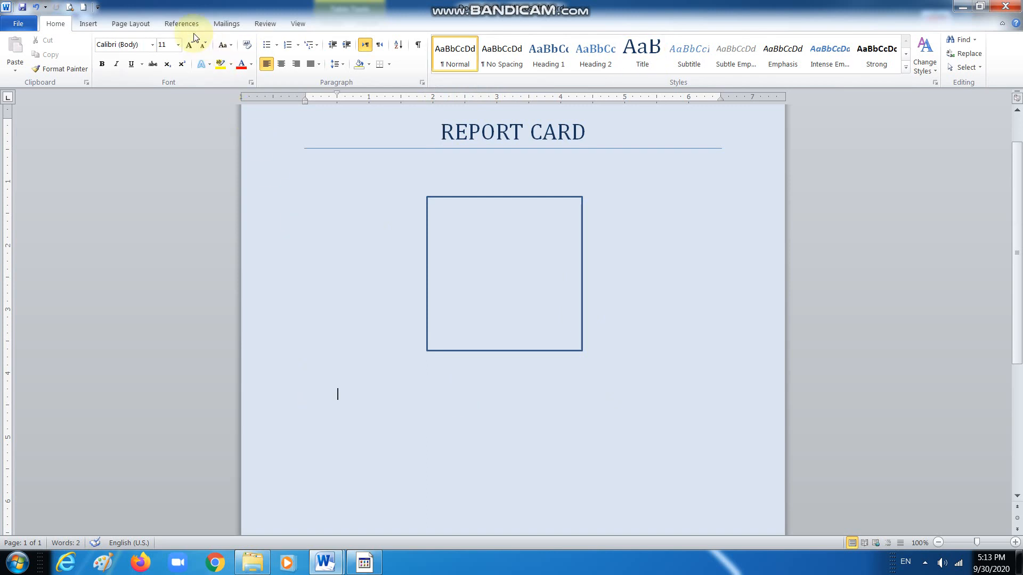
left_click(92, 22)
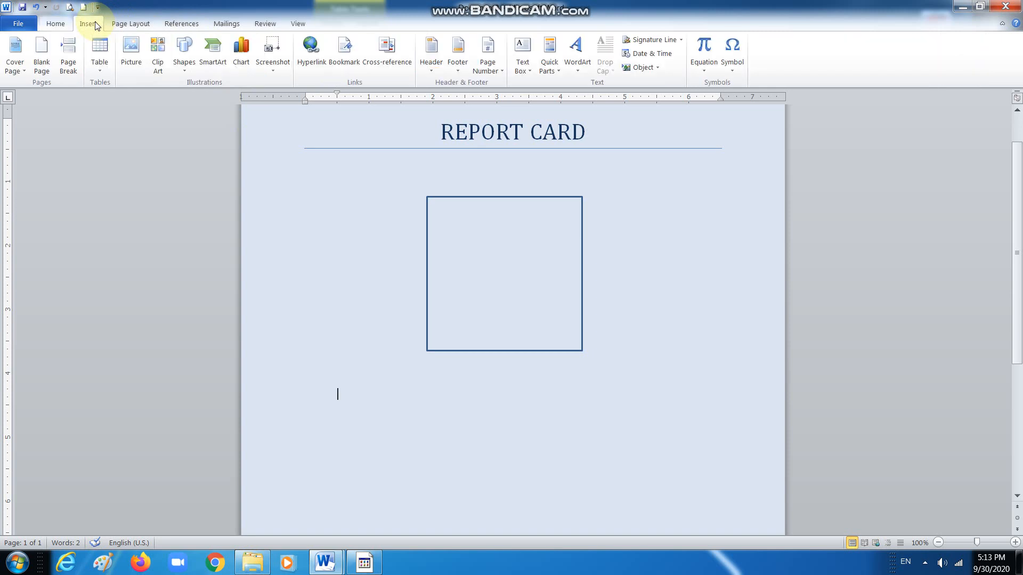
left_click(94, 64)
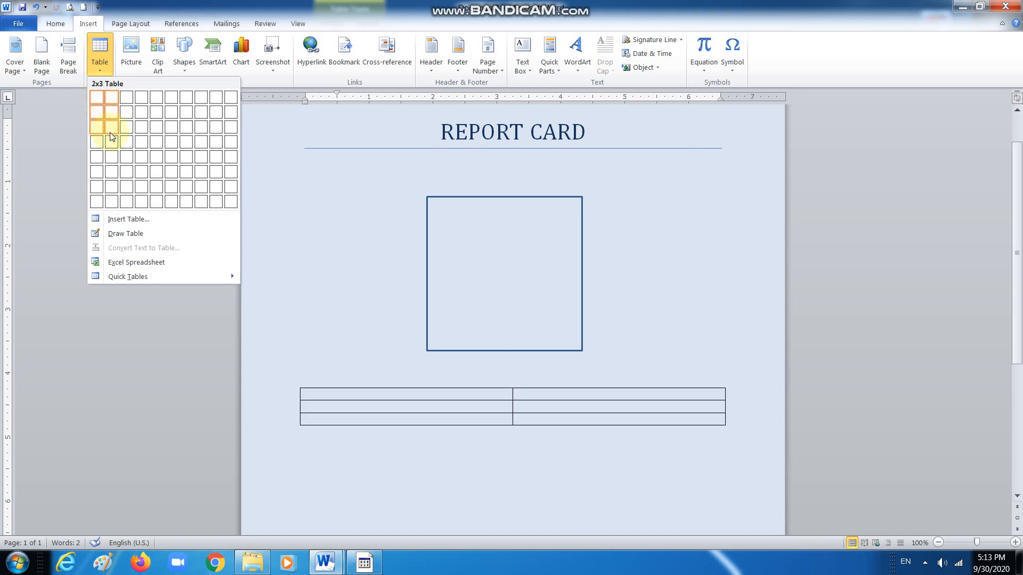
left_click(114, 162)
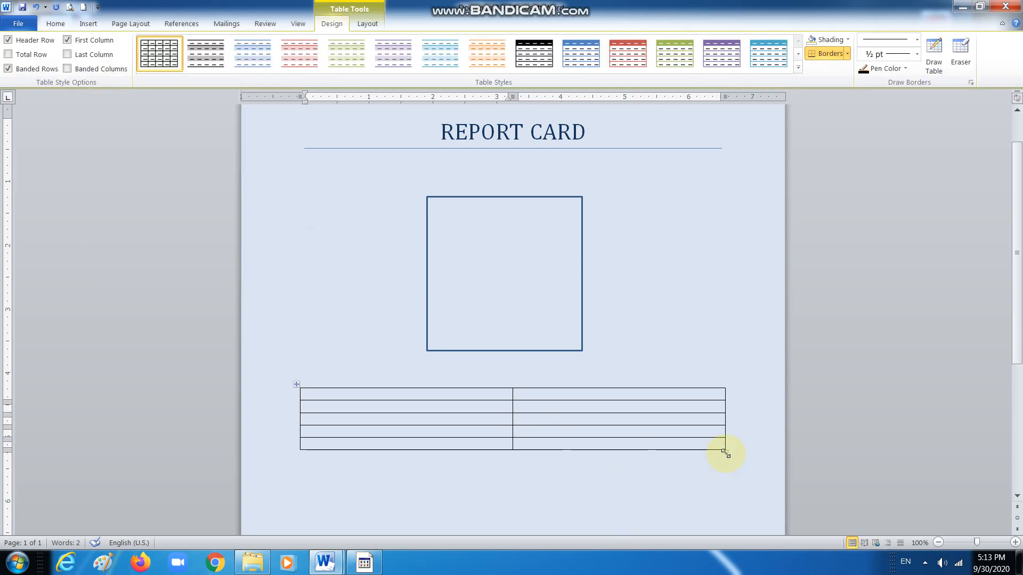
left_click_drag(725, 453, 727, 499)
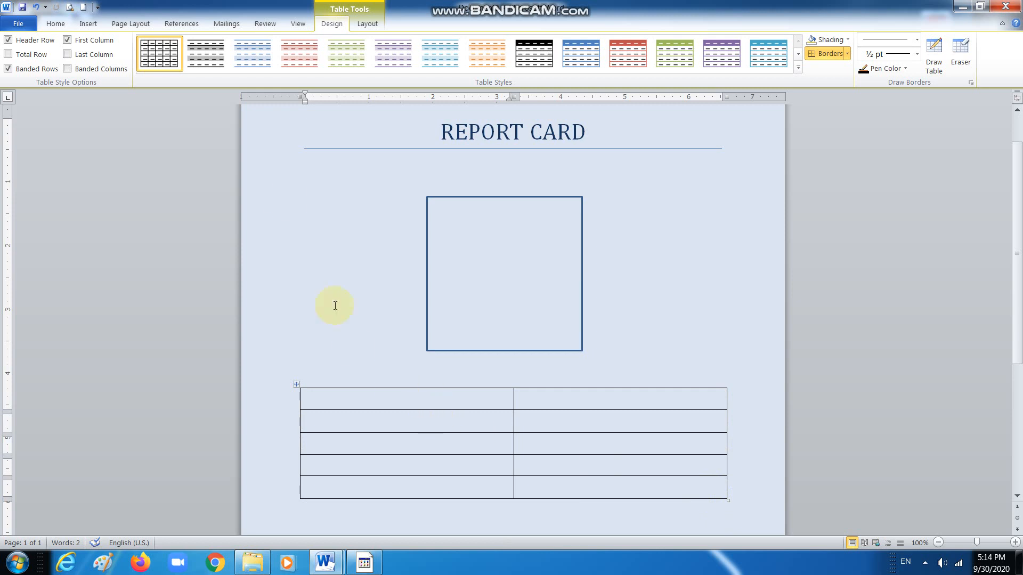
Try a style with a solid blue header row on the whole table, and restore the plain grid style
left_click(298, 385)
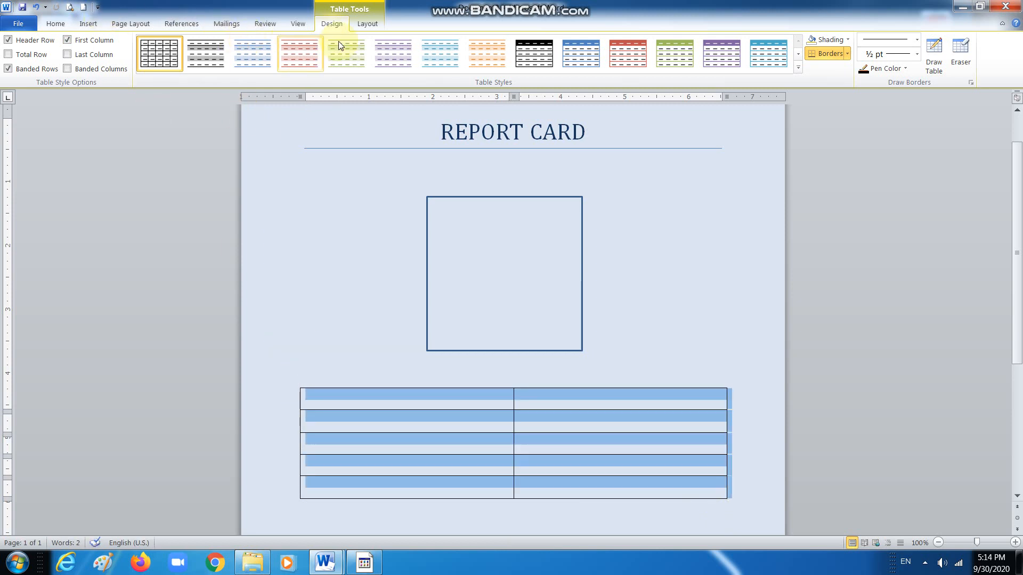
left_click(581, 64)
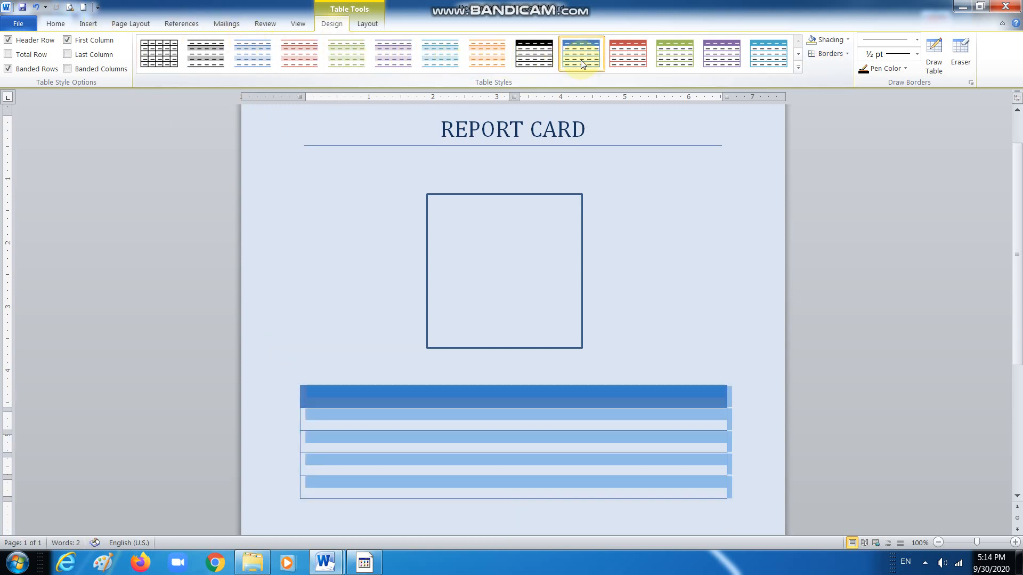
left_click(353, 429)
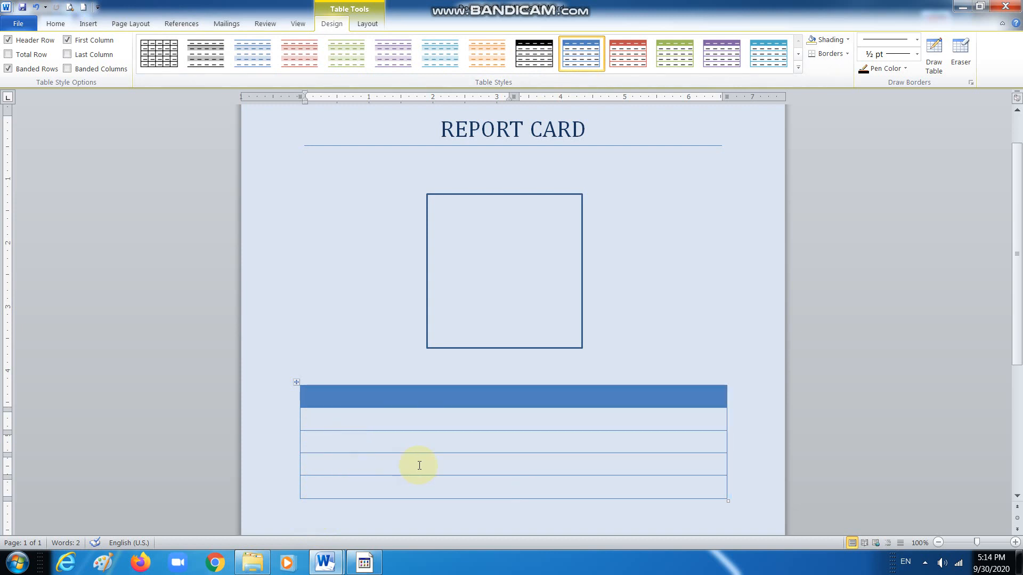
left_click(160, 53)
Label the first four rows of the table's first column Roll Number, Name, Section and Grade
left_click(366, 405)
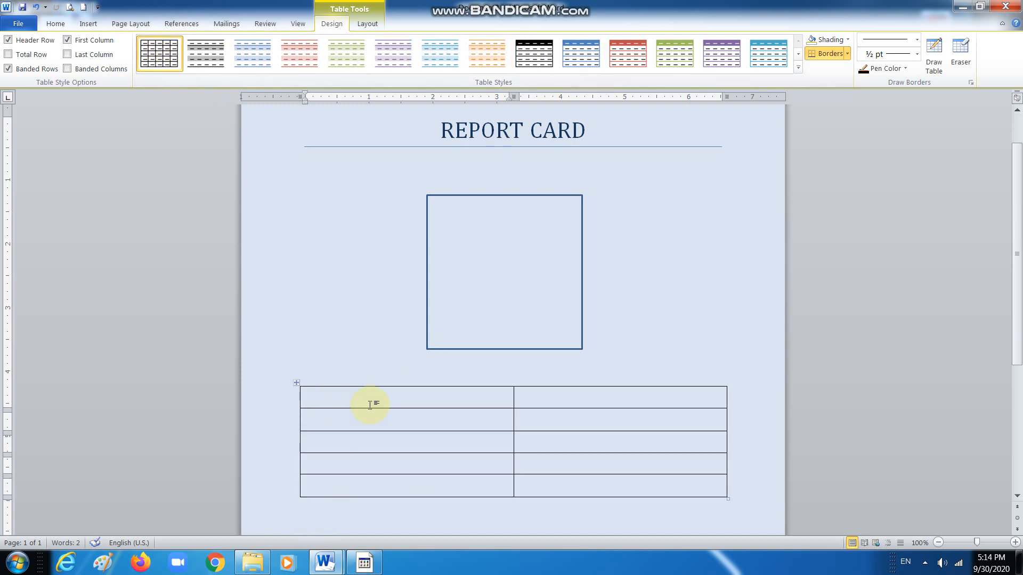
type("roll Numbe")
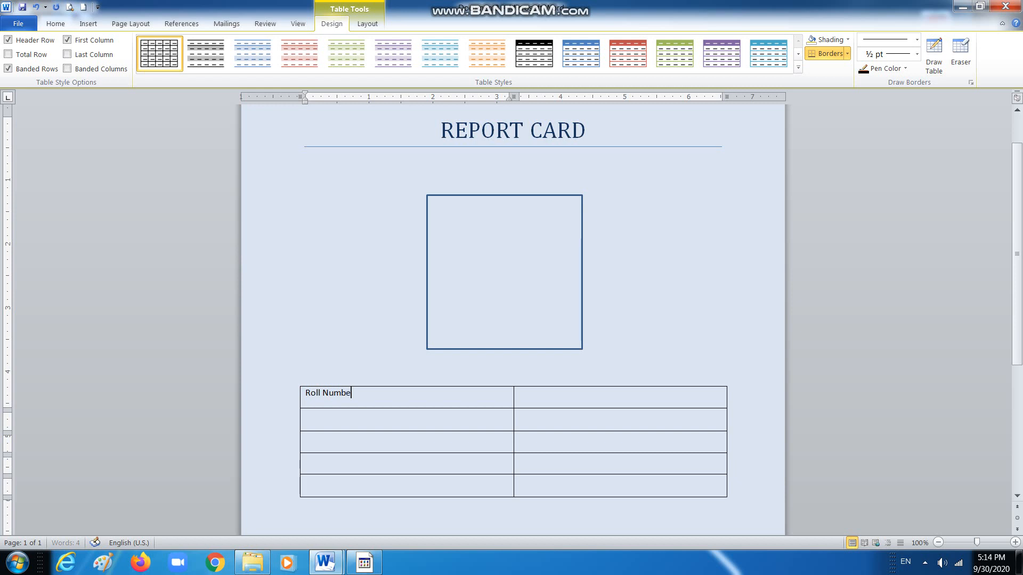
left_click(358, 419)
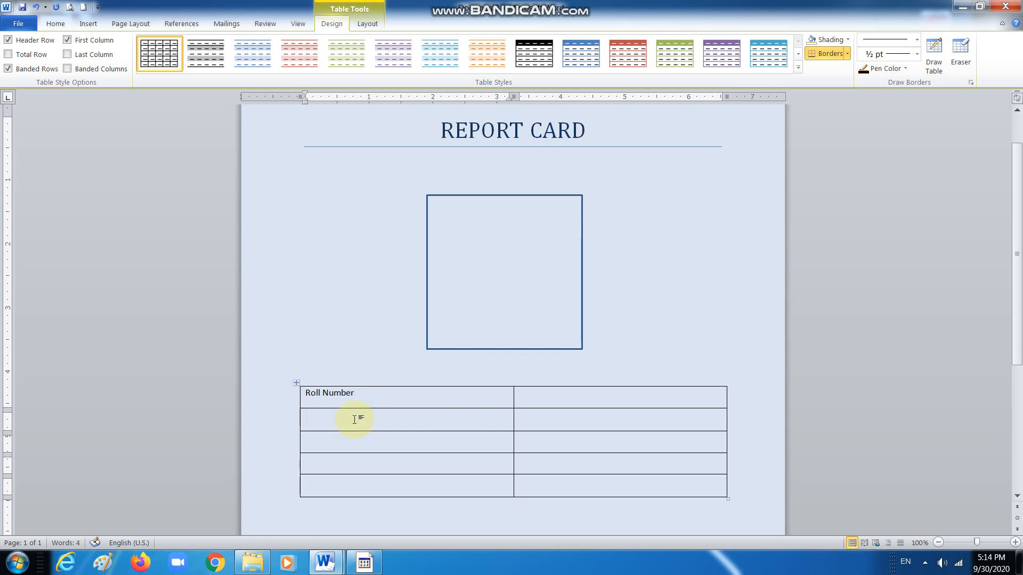
type("Name")
left_click(339, 430)
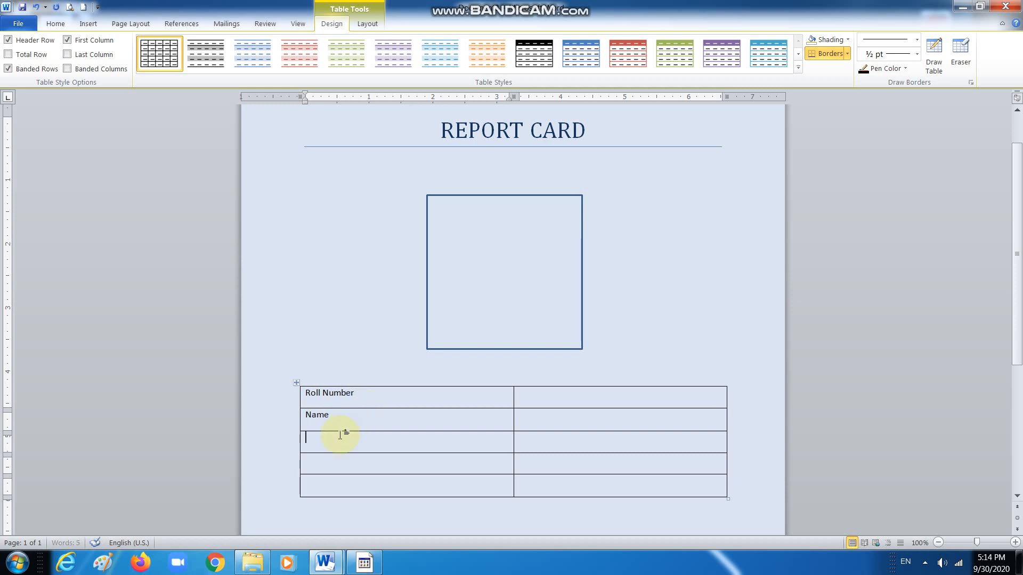
type("Secto")
key("BackSpace")
left_click(340, 462)
type("Grade")
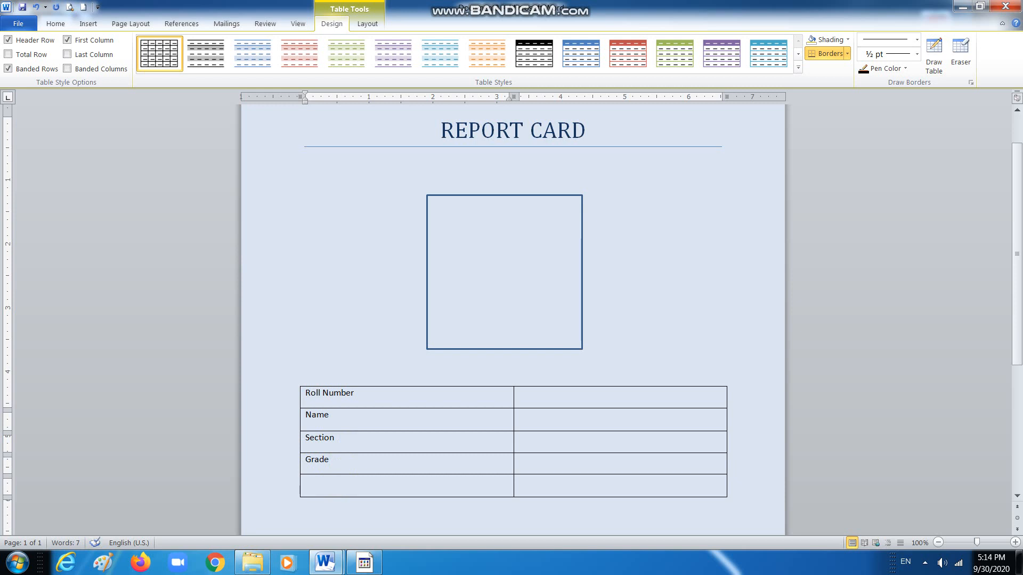
Delete the empty last row of the table below Grade
left_click(385, 486)
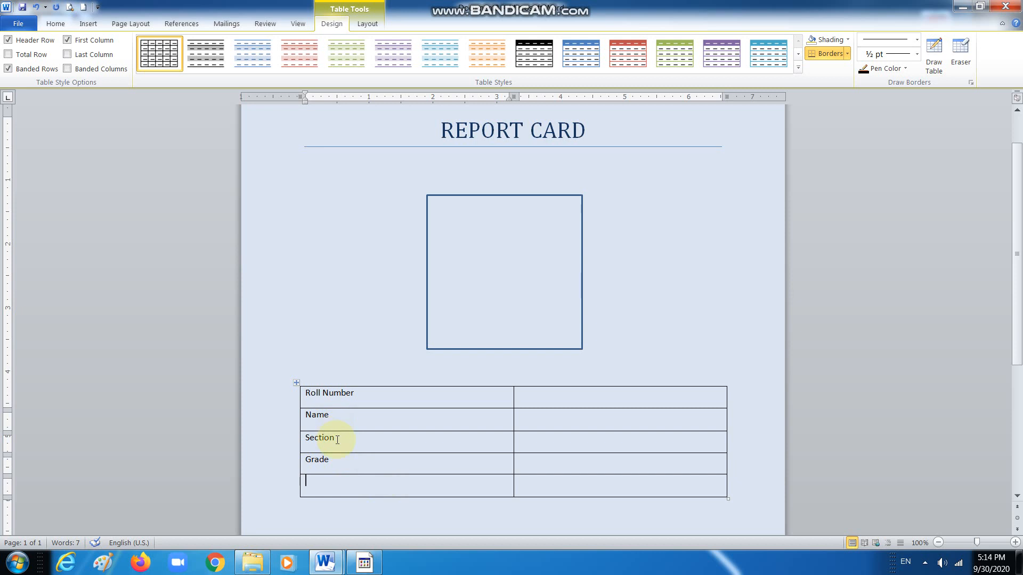
left_click_drag(329, 460, 308, 460)
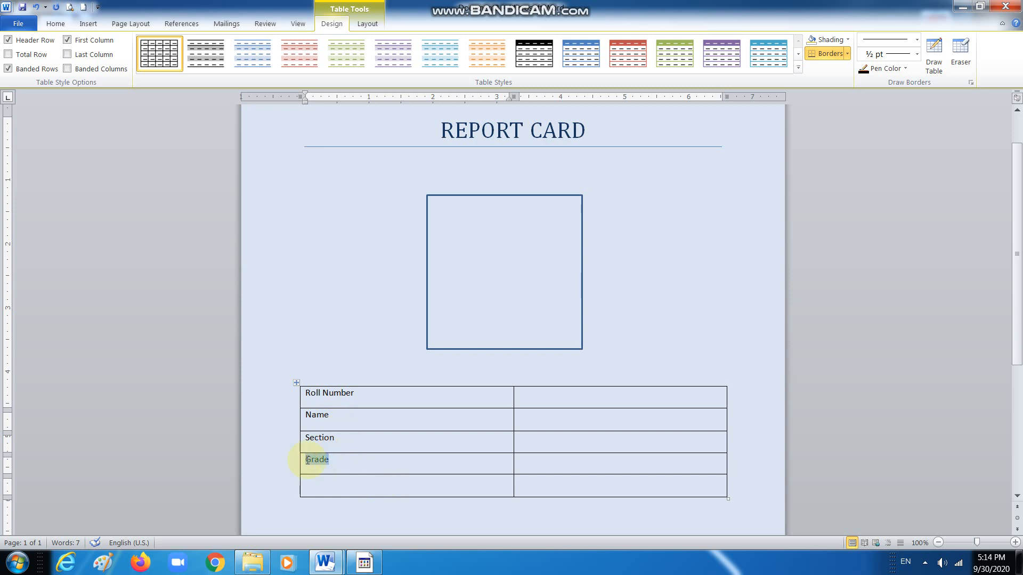
left_click(331, 484)
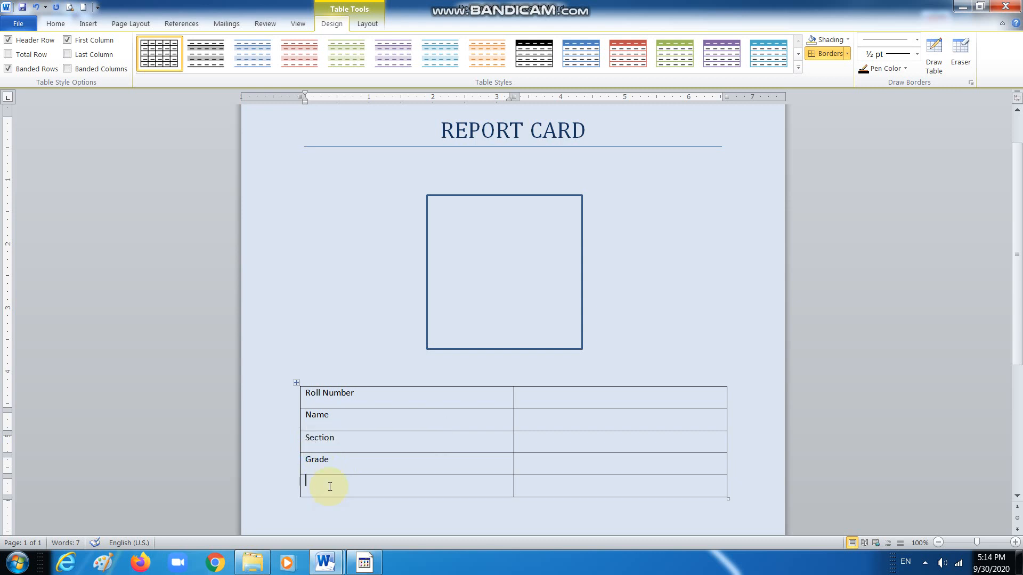
left_click(363, 24)
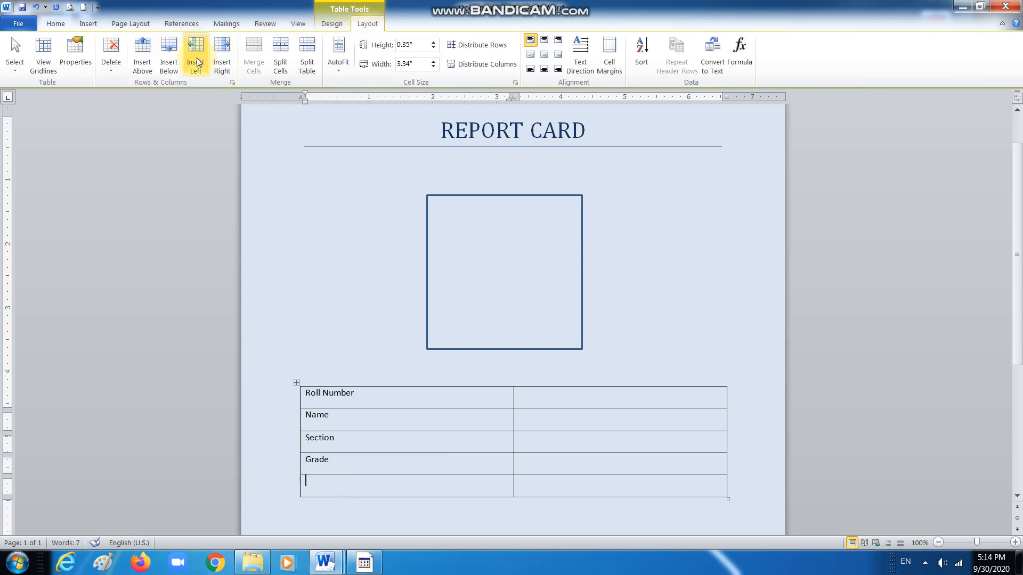
left_click(107, 71)
left_click(137, 114)
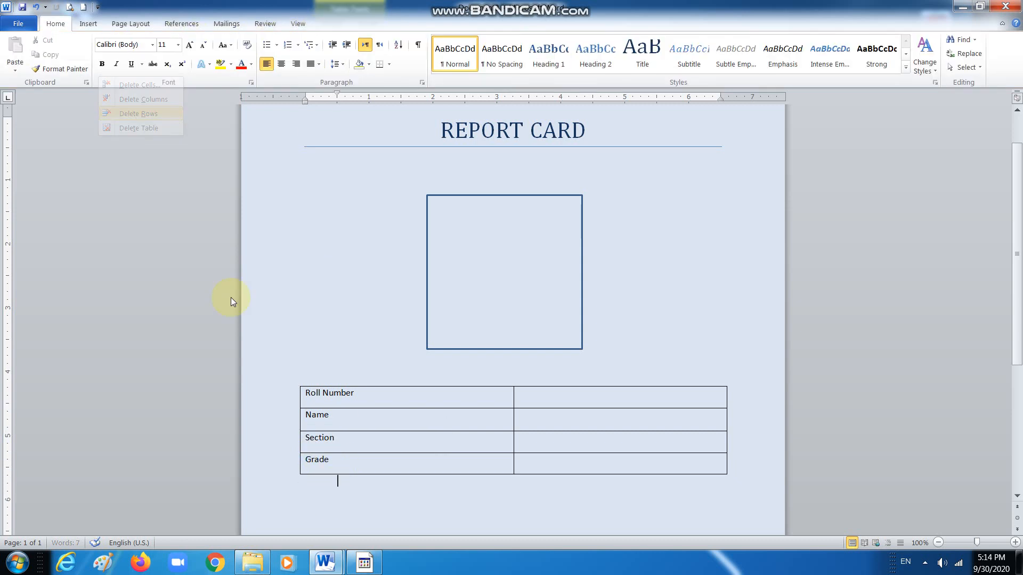
Insert a row between Name and Section and label it Class
left_click(341, 417)
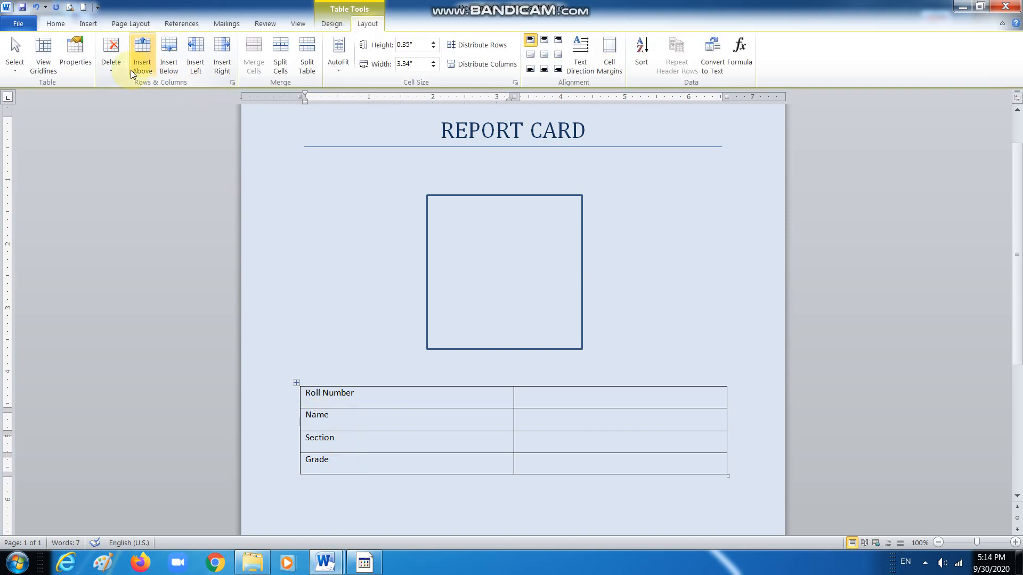
left_click(178, 70)
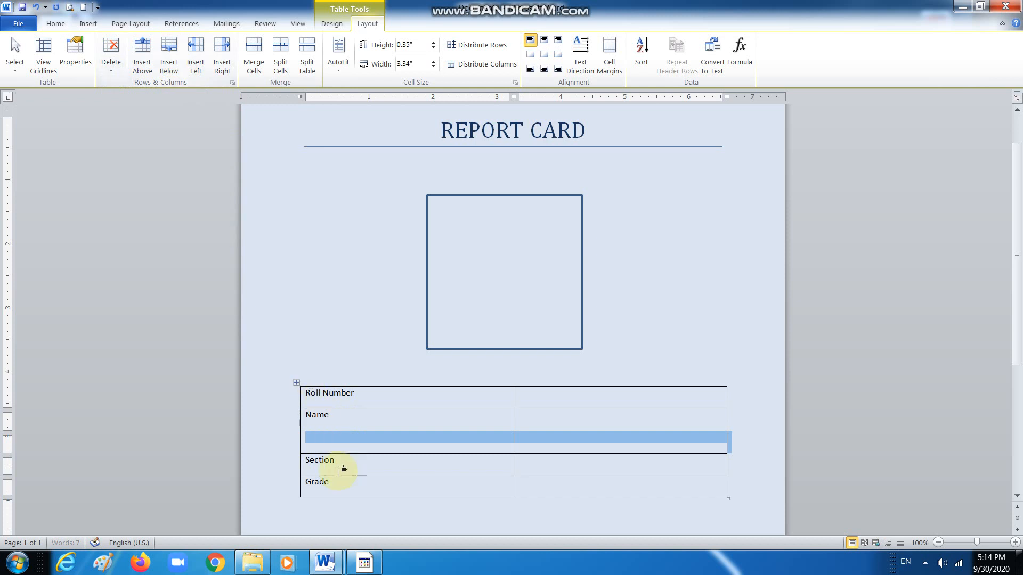
left_click(331, 441)
type("Class")
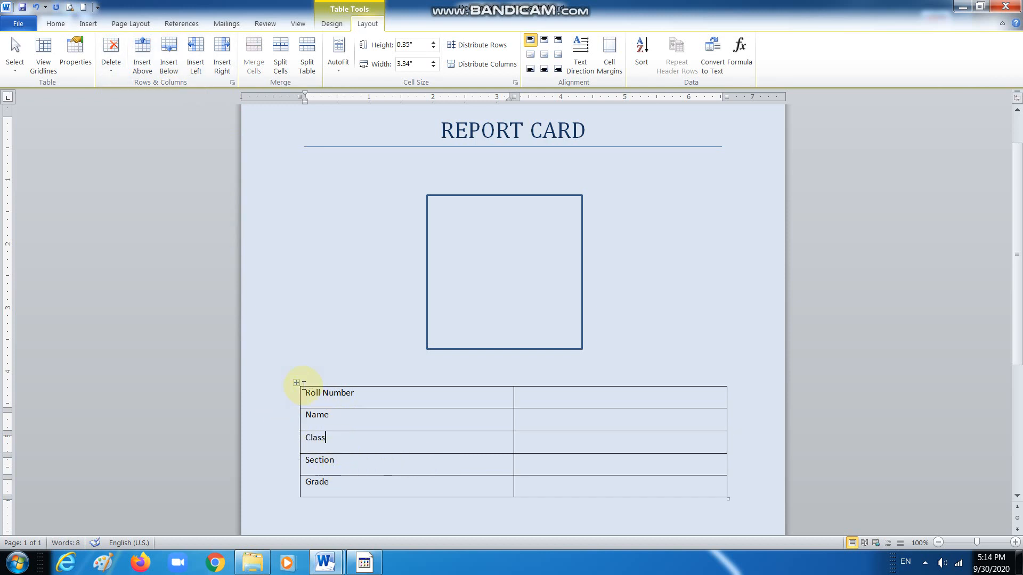
Center the text of the entire details table horizontally and enlarge it to 18 pt
left_click(296, 383)
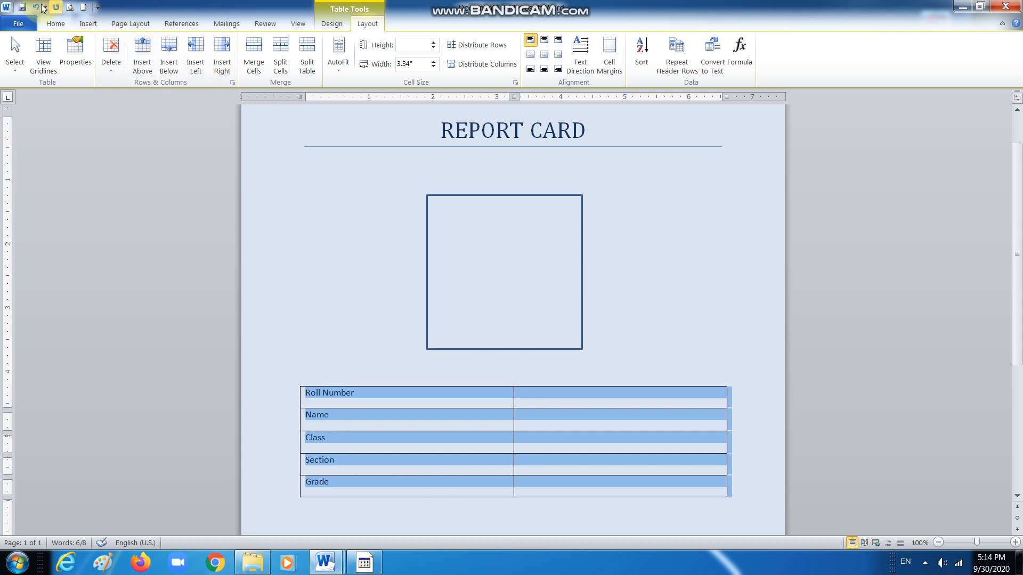
left_click(56, 23)
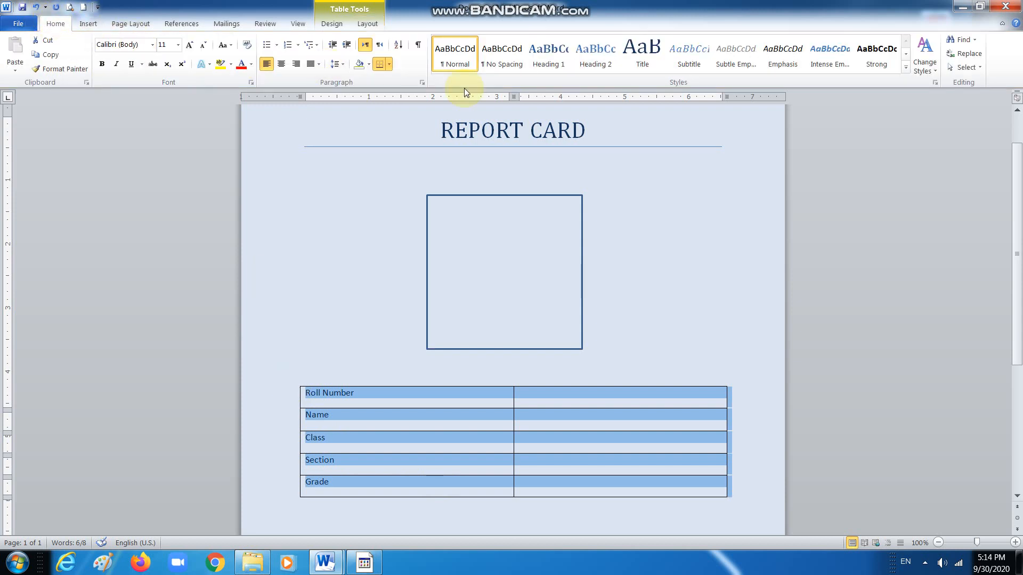
left_click(282, 65)
left_click(186, 46)
left_click(186, 46)
left_click(186, 46)
left_click(186, 46)
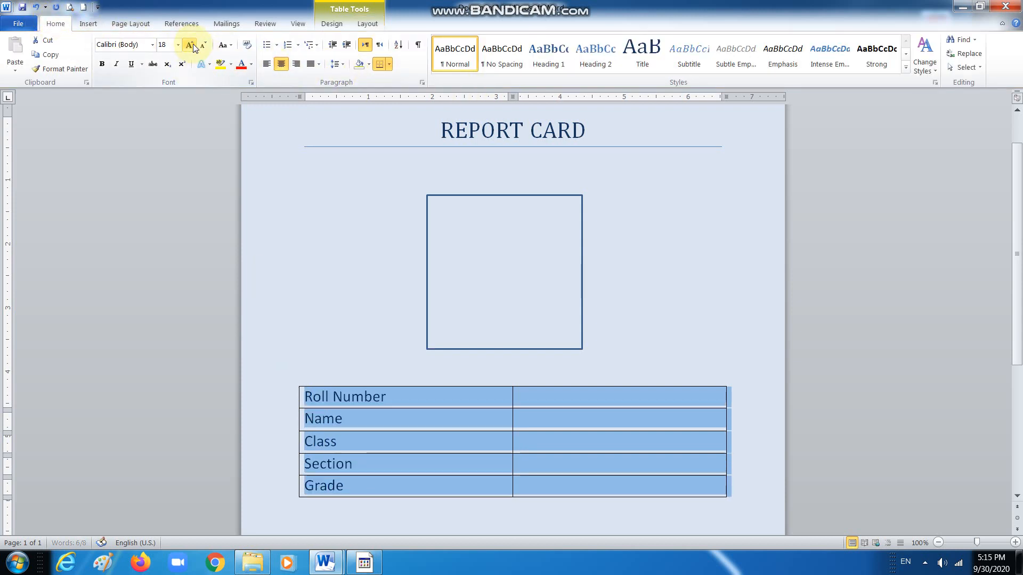
Align the contents of all table cells to the center both vertically and horizontally
left_click(366, 24)
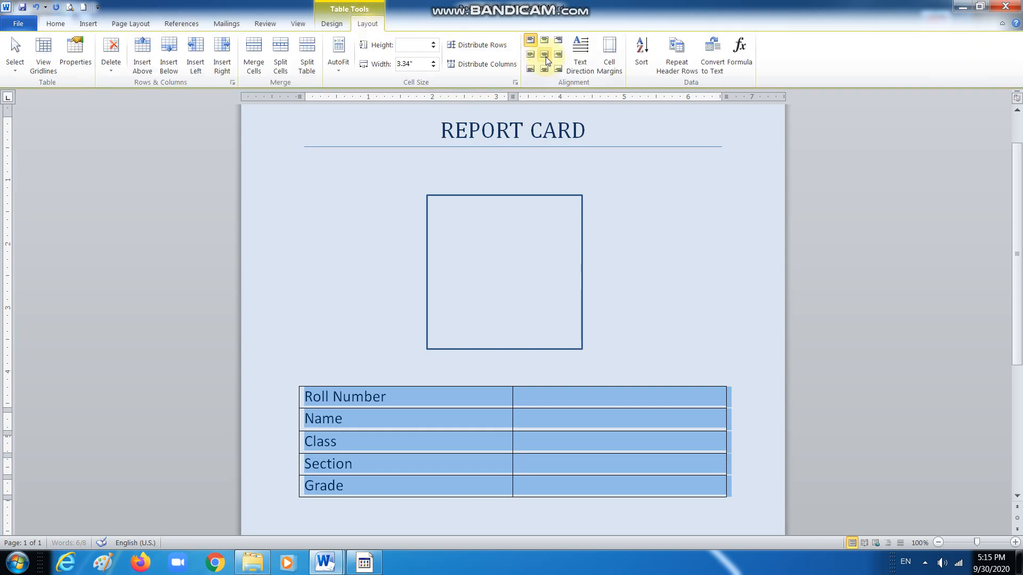
left_click(544, 54)
left_click(589, 399)
Add the line "Remarks:" below the details table
scroll(686, 452, "down", 5)
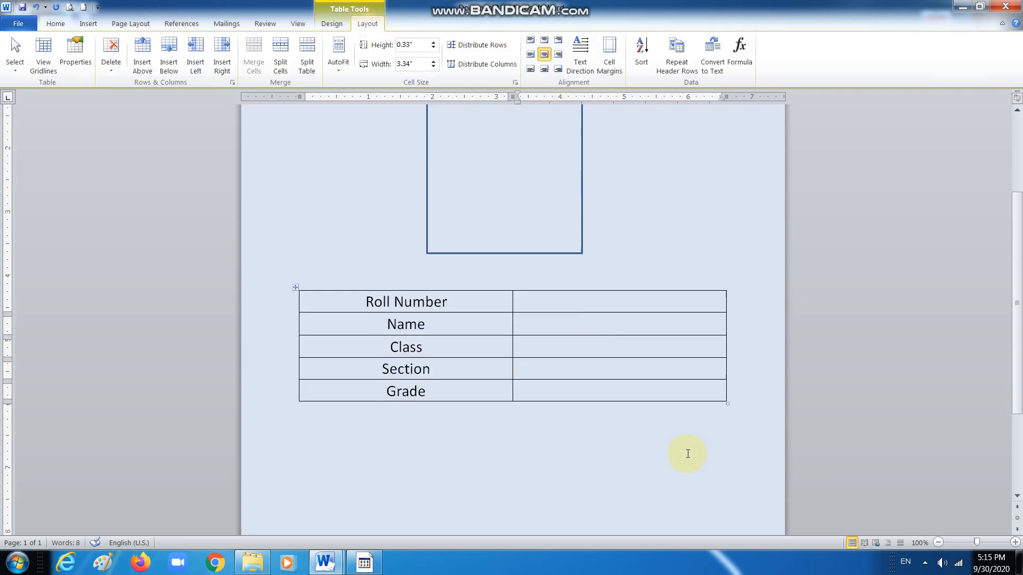
left_click(318, 364)
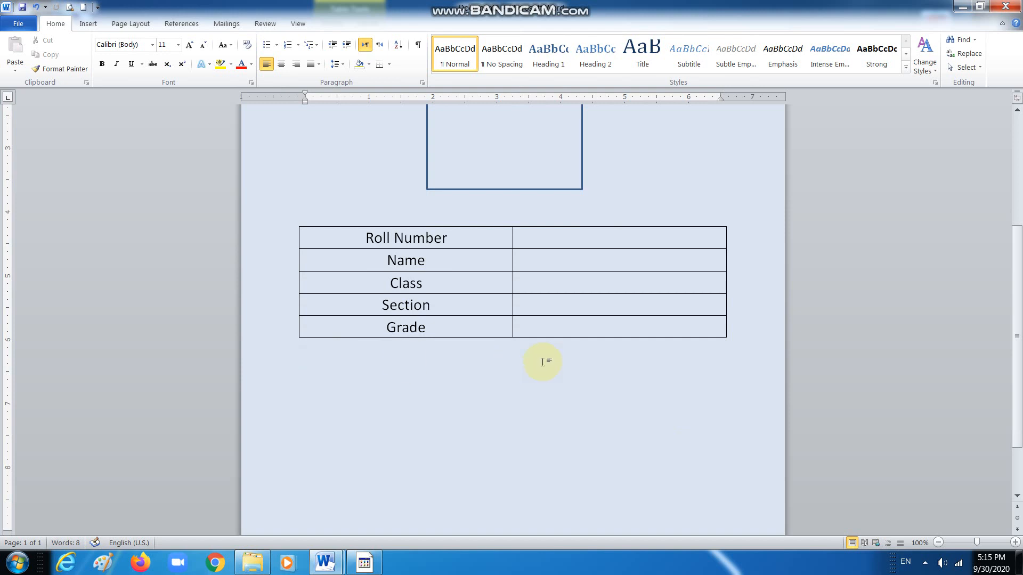
type("Re")
key("BackSpace")
key("BackSpace")
key("BackSpace")
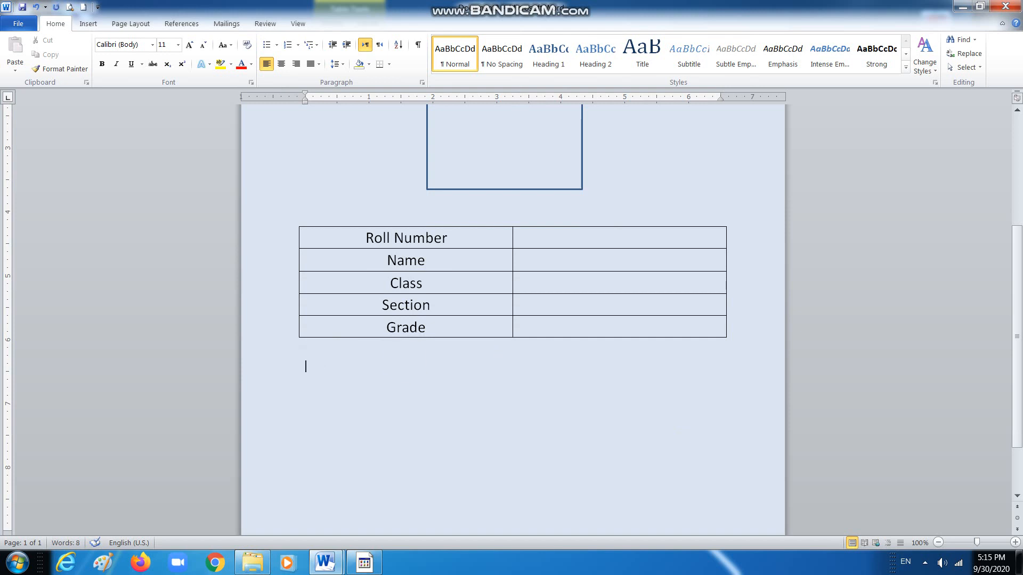
type("Rema")
Format the "Remarks:" line at 20 pt in bold italic
left_click_drag(362, 383, 311, 364)
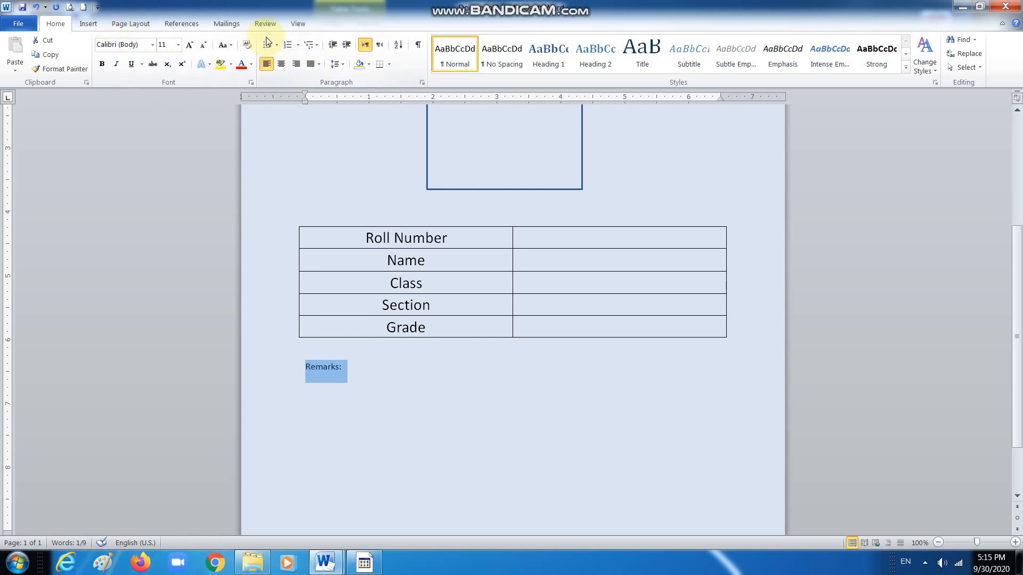
left_click(189, 45)
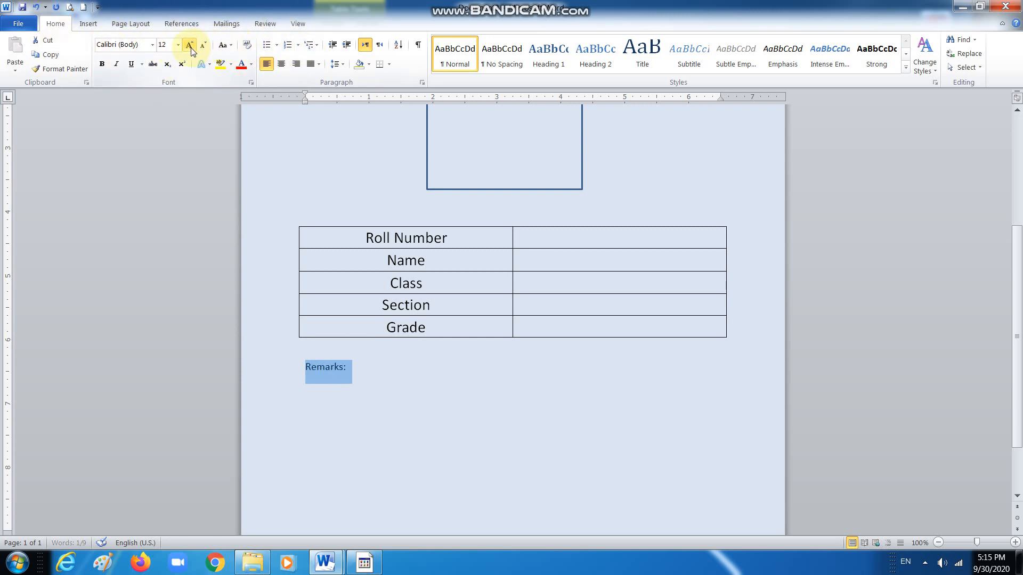
left_click(190, 45)
left_click(189, 46)
left_click(189, 46)
left_click(190, 46)
left_click(102, 64)
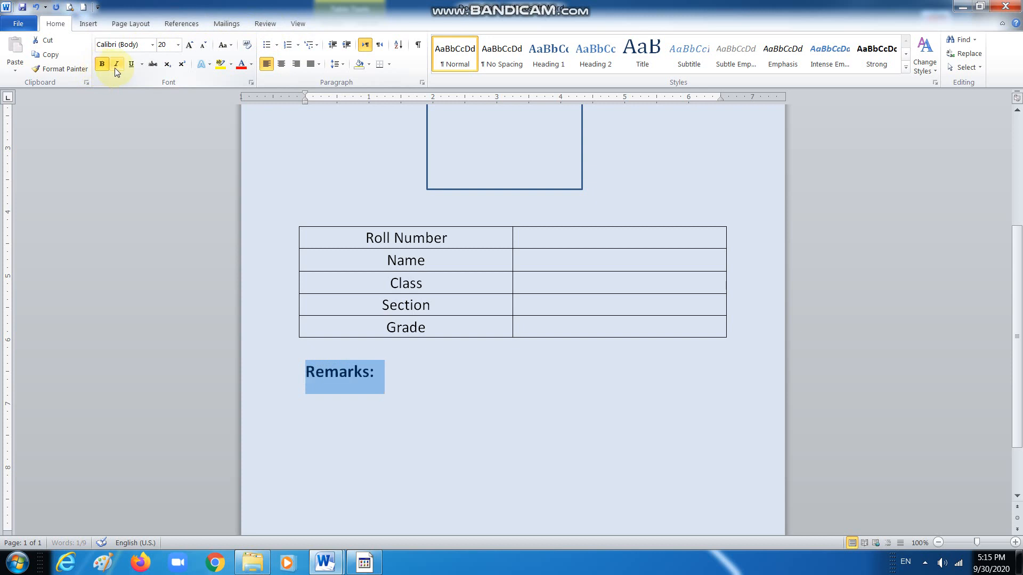
left_click(116, 64)
left_click(466, 395)
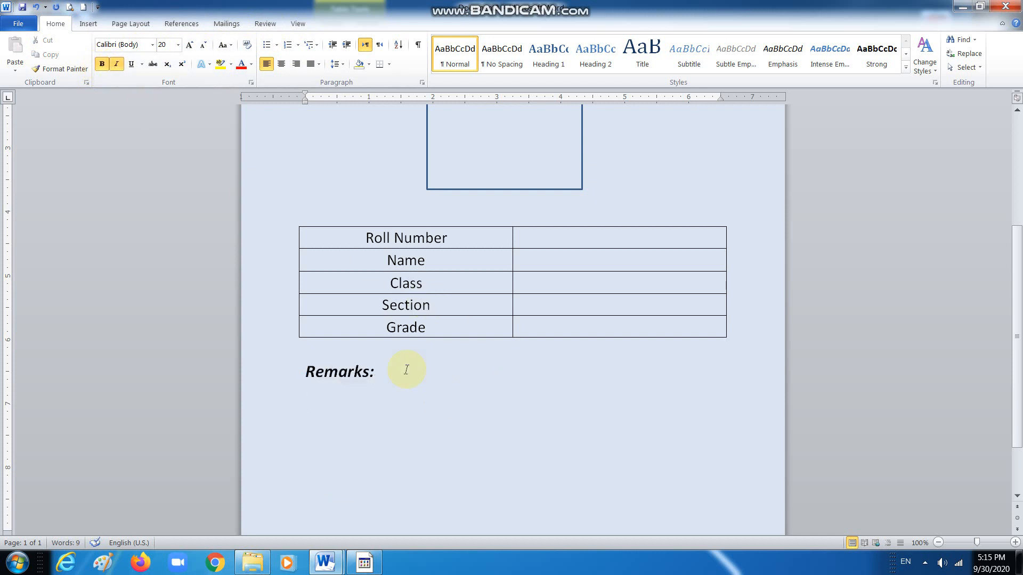
left_click(586, 237)
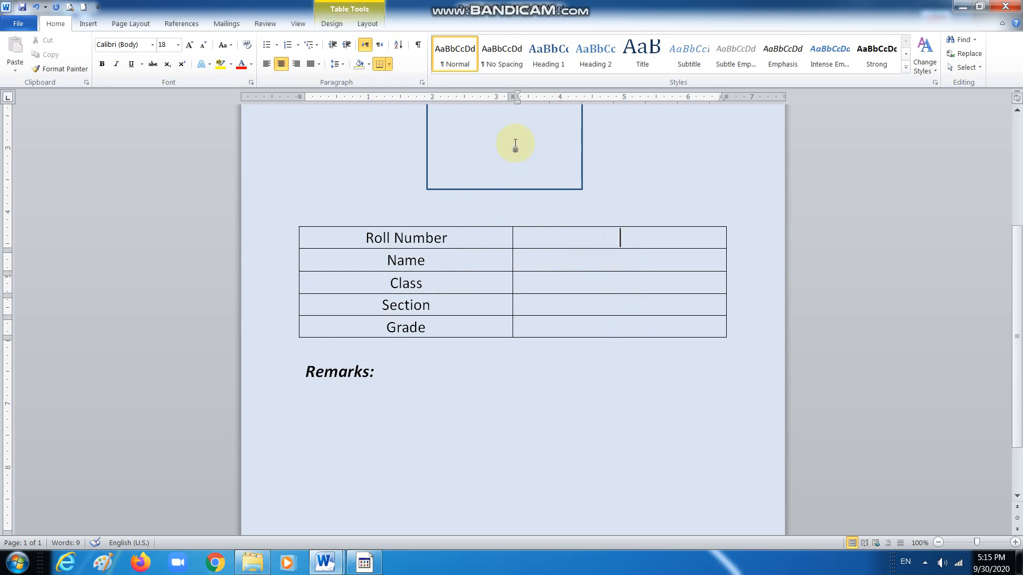
scroll(515, 143, "up", 5)
scroll(522, 160, "down", 6)
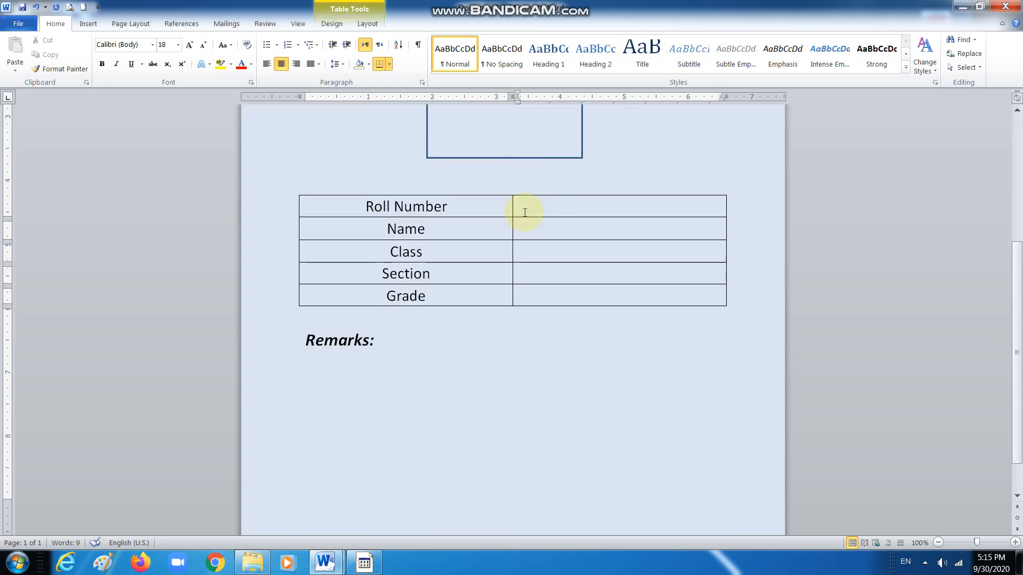
left_click(353, 370)
scroll(657, 394, "up", 3)
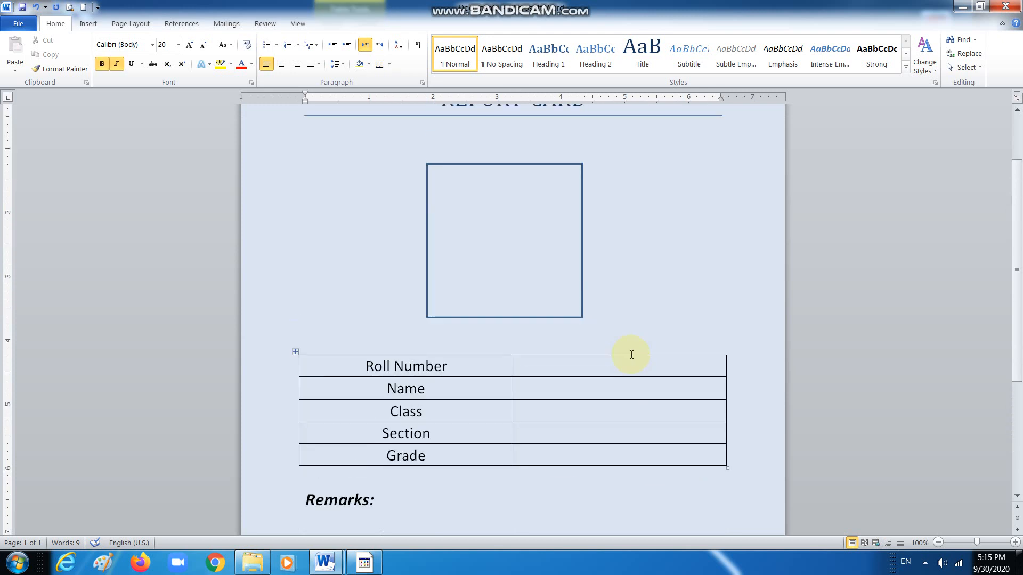
Apply the built-in blue grid table style with a white label column and blue-banded second column to the details table
left_click(331, 366)
left_click(333, 24)
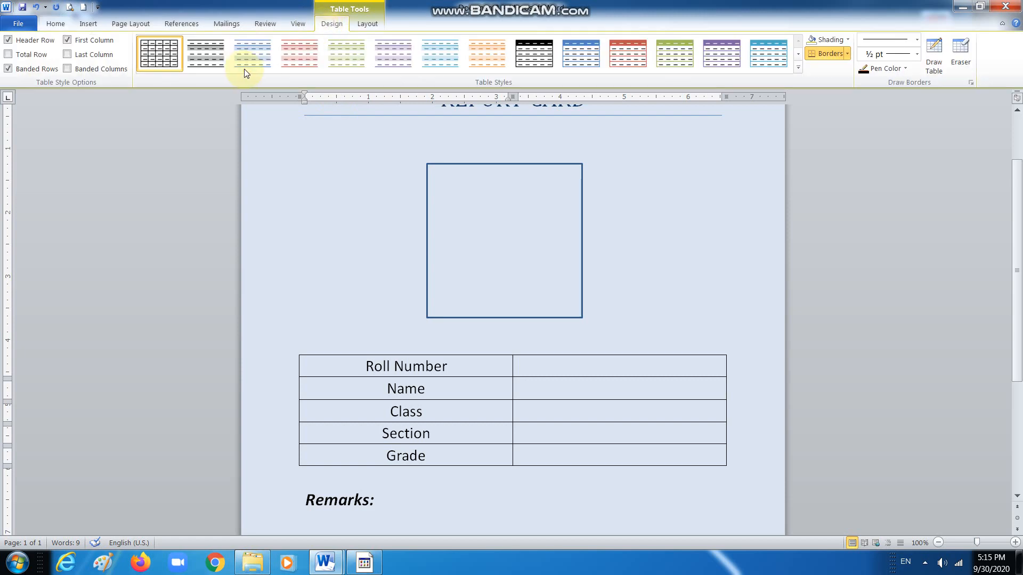
left_click(591, 60)
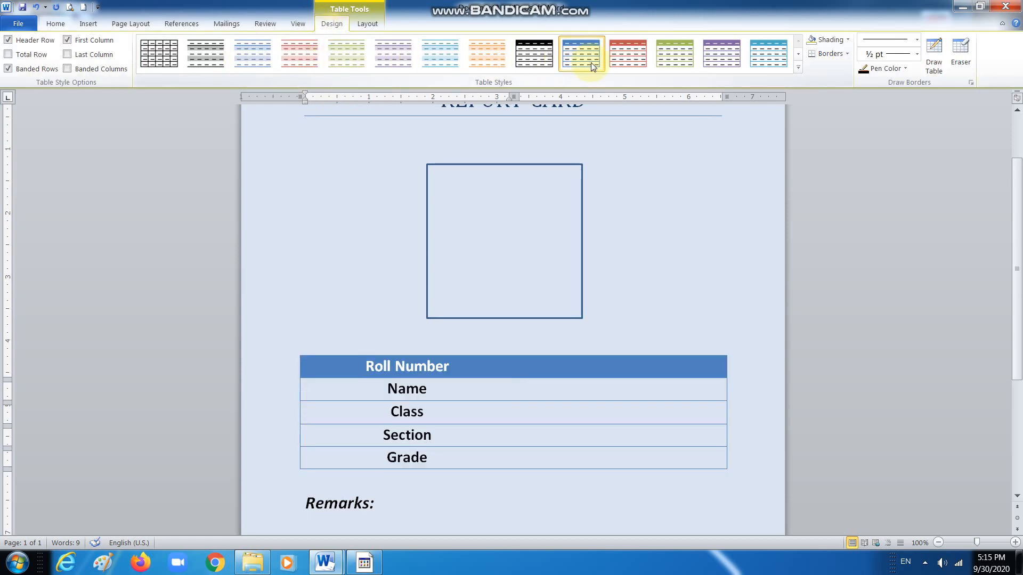
left_click(797, 68)
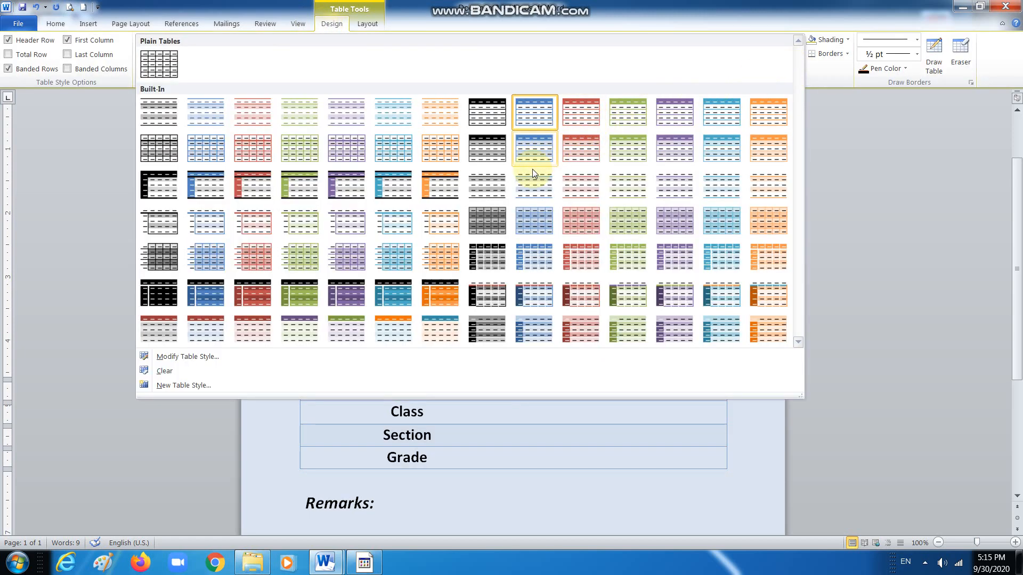
left_click(199, 255)
left_click(684, 390)
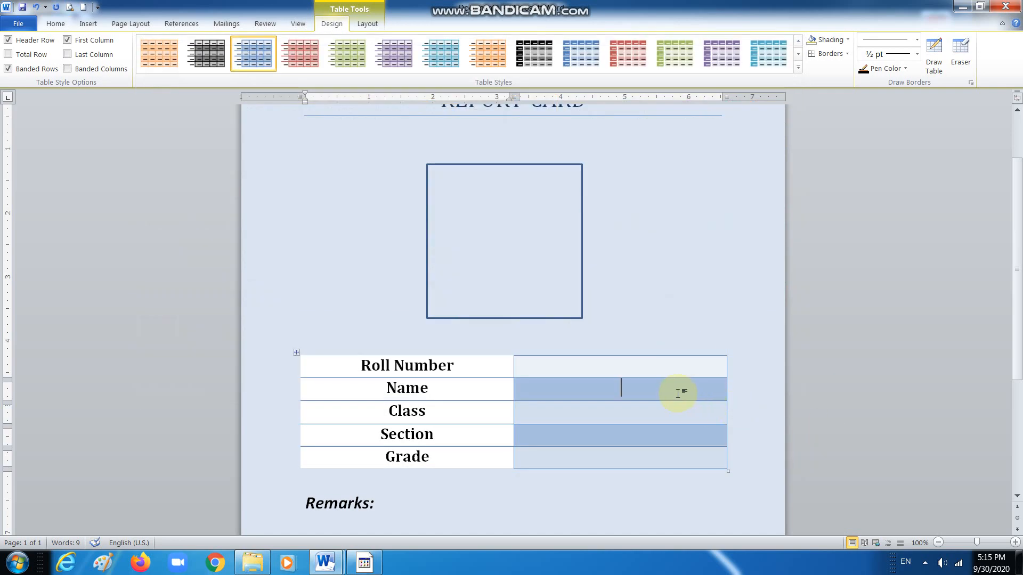
left_click(692, 296)
scroll(693, 294, "up", 1)
scroll(690, 292, "down", 4)
scroll(686, 293, "up", 4)
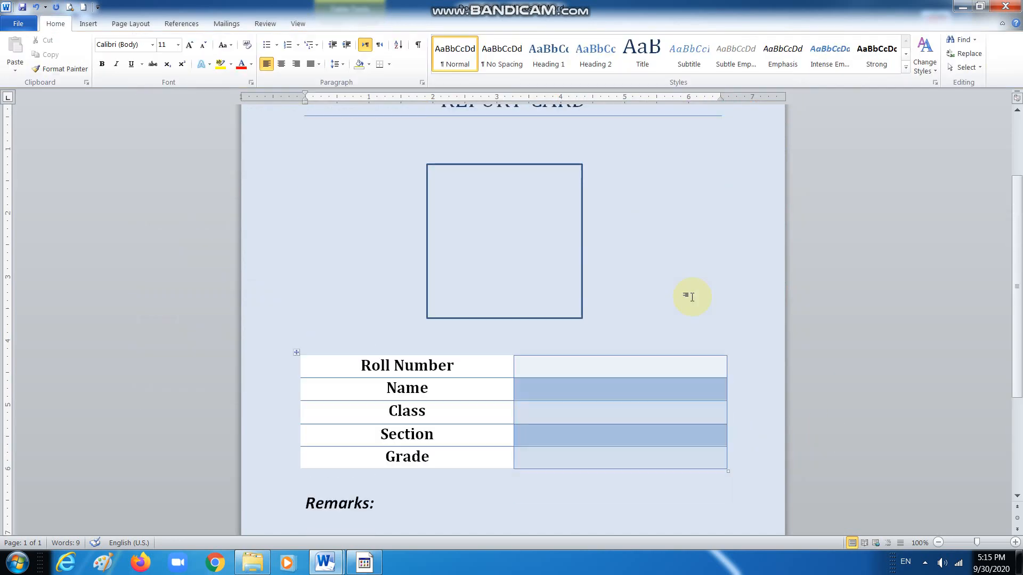
Set the document up as a letters mail merge and use the existing "data" document from the desktop folder as the recipient list
left_click(226, 24)
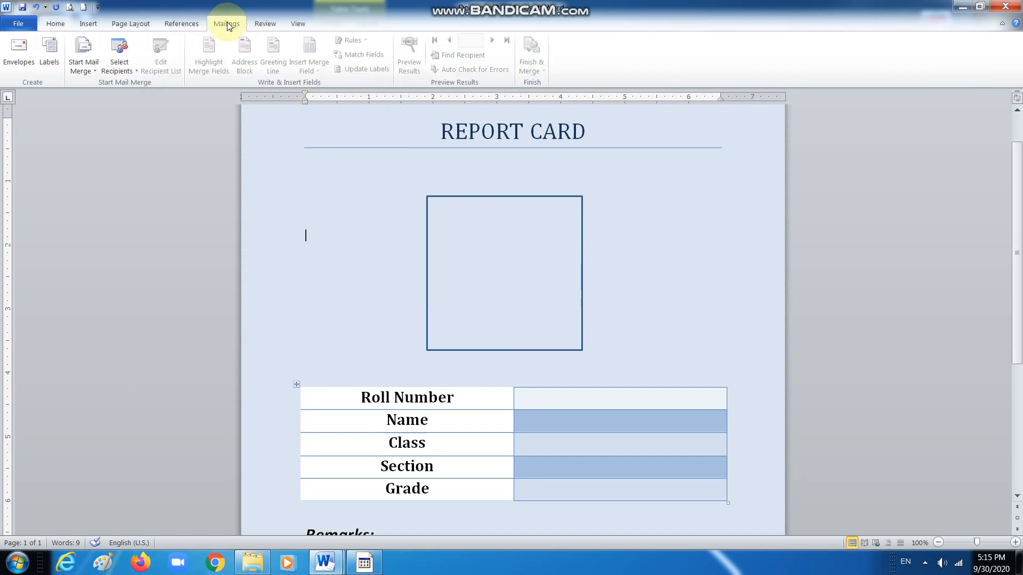
left_click(88, 69)
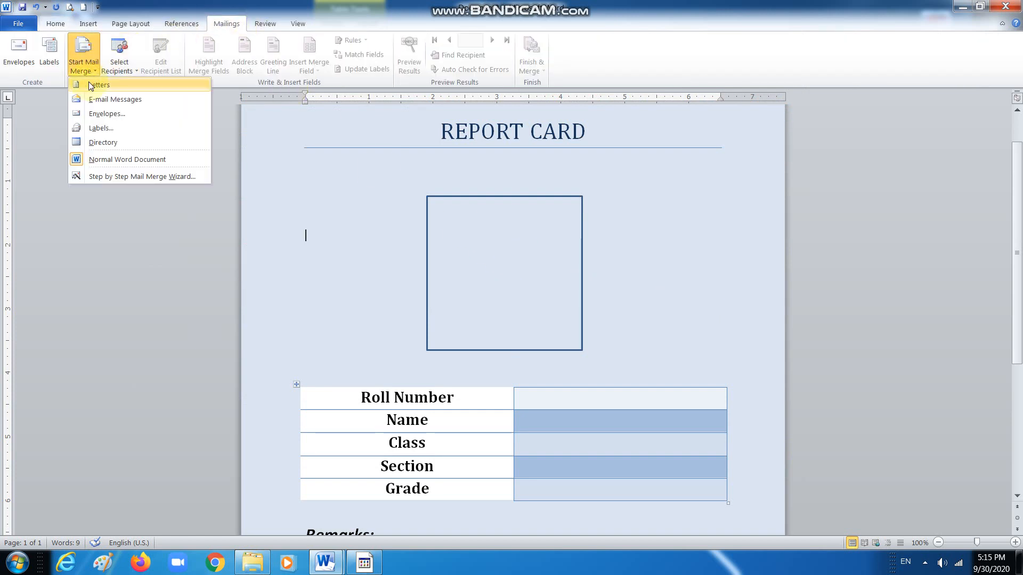
left_click(89, 82)
left_click(113, 58)
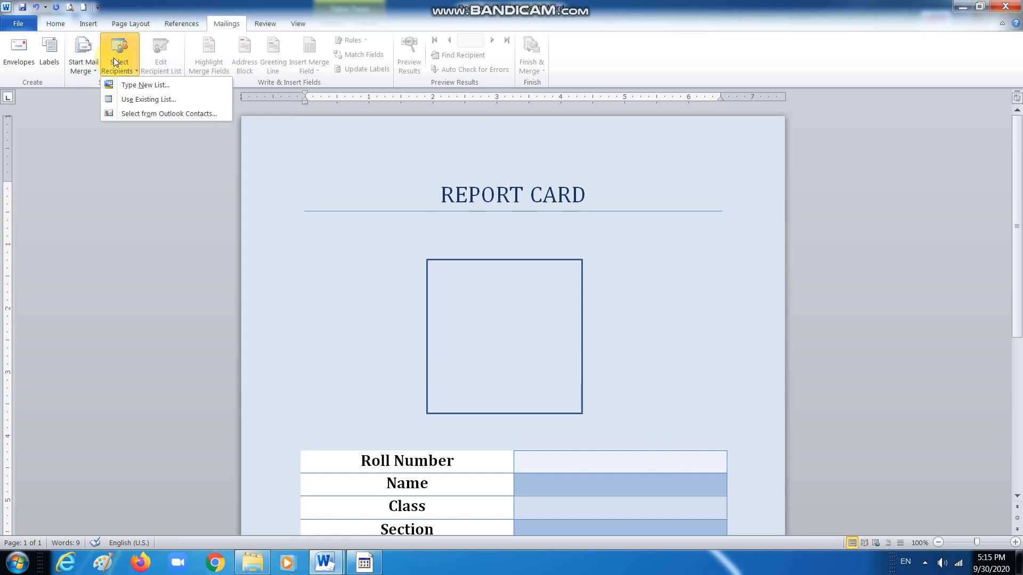
left_click(128, 99)
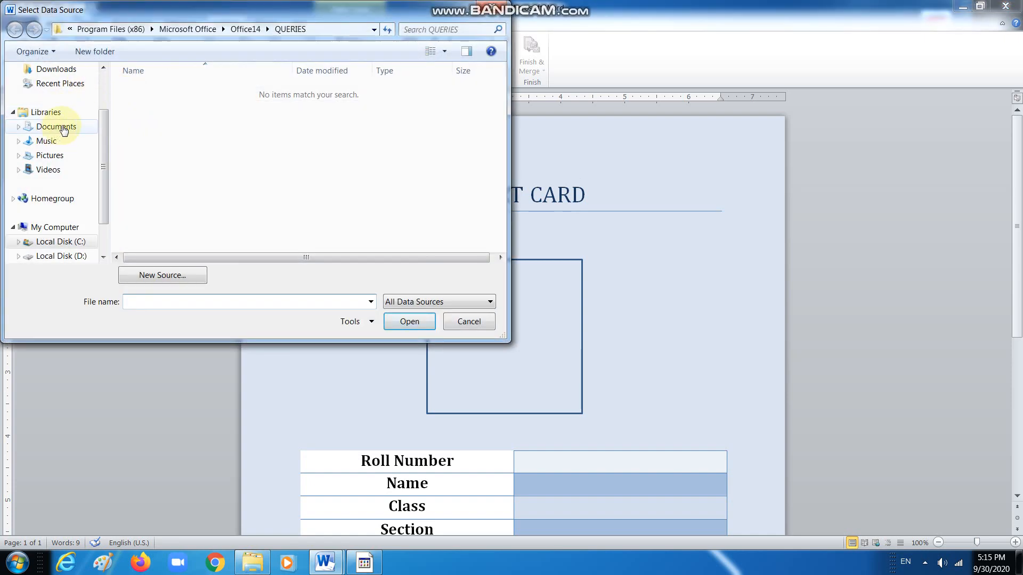
left_click_drag(104, 150, 100, 112)
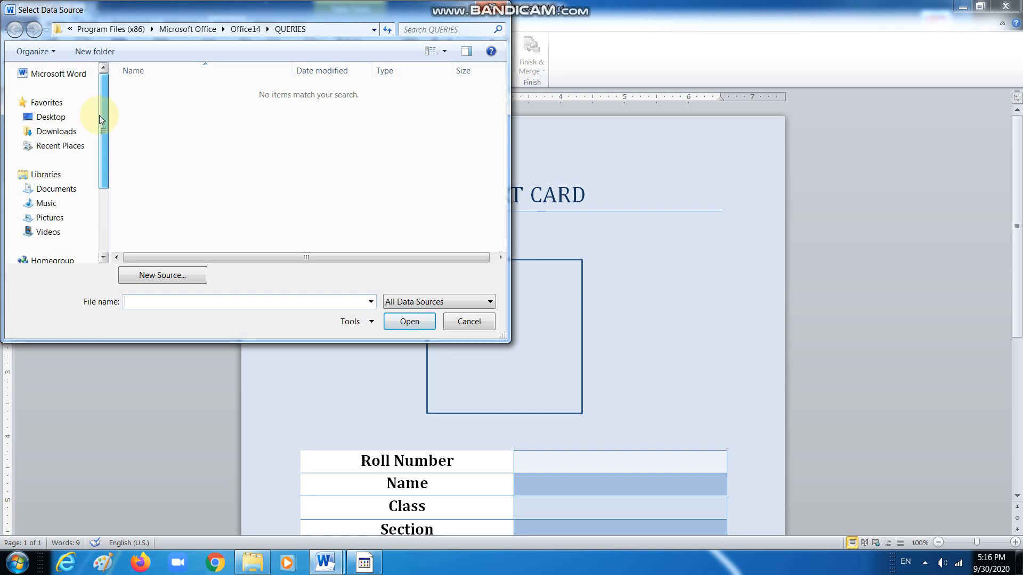
left_click(51, 117)
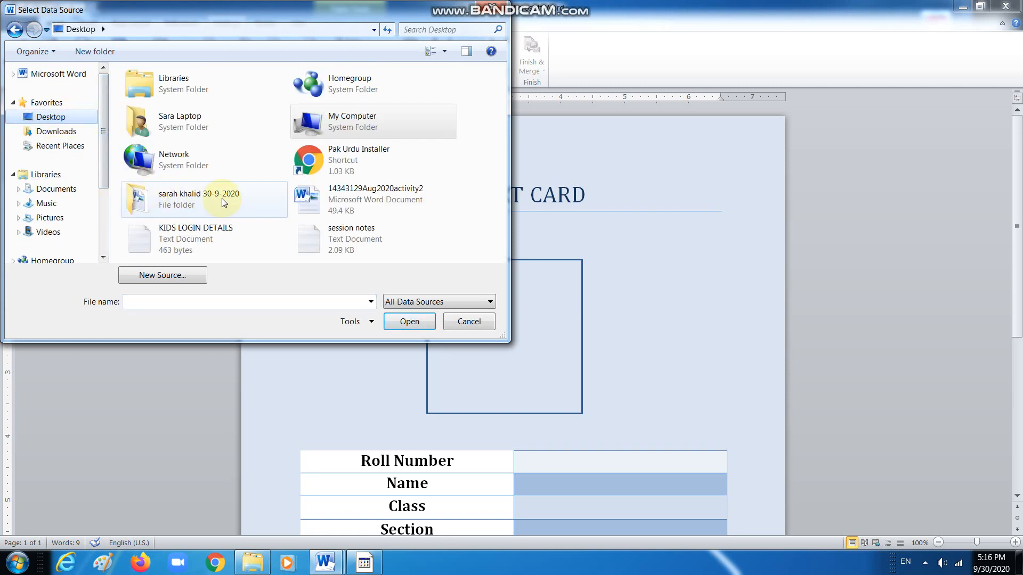
double_click(206, 203)
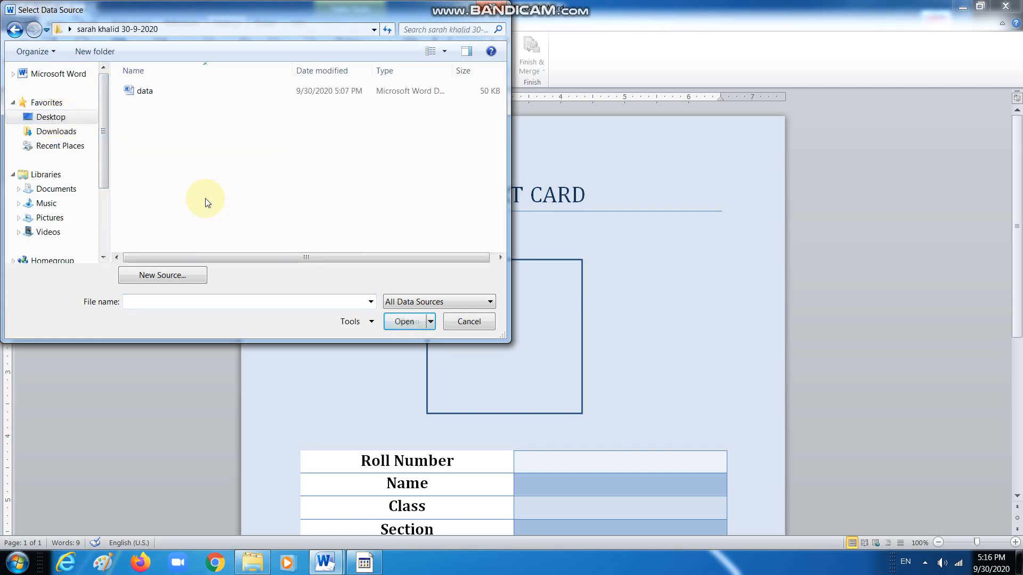
double_click(145, 92)
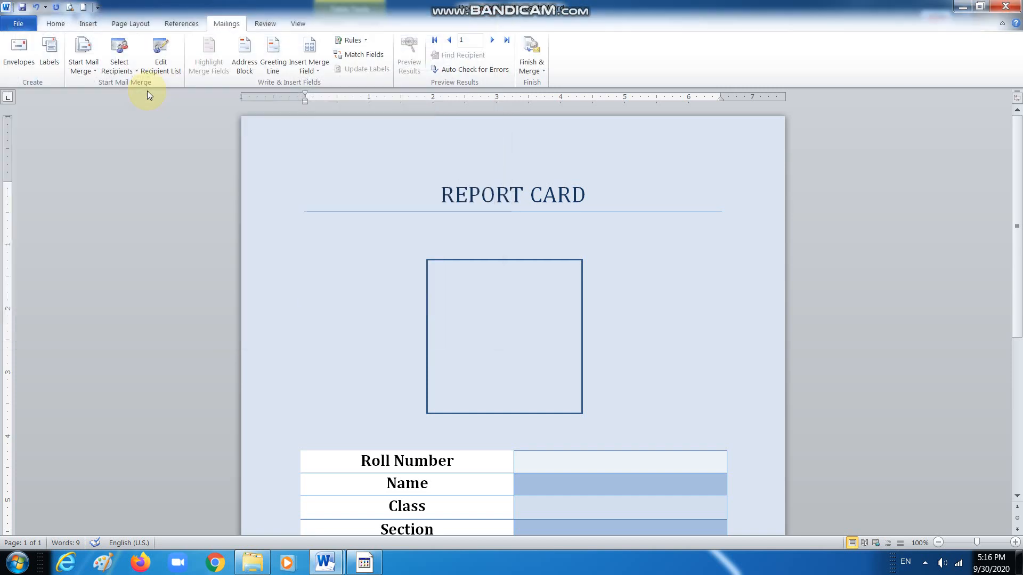
left_click(316, 74)
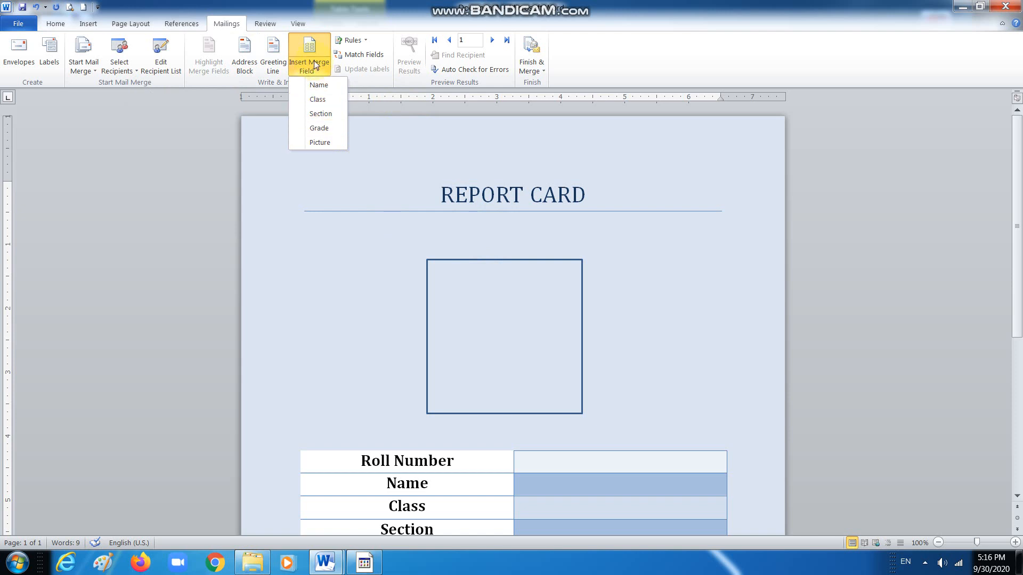
left_click(315, 72)
left_click(365, 44)
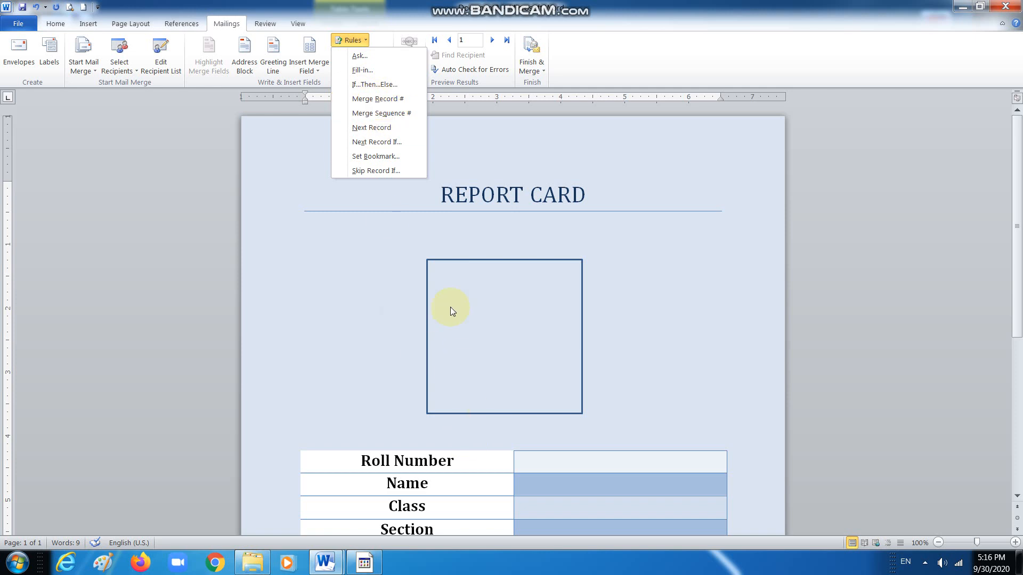
left_click(511, 343)
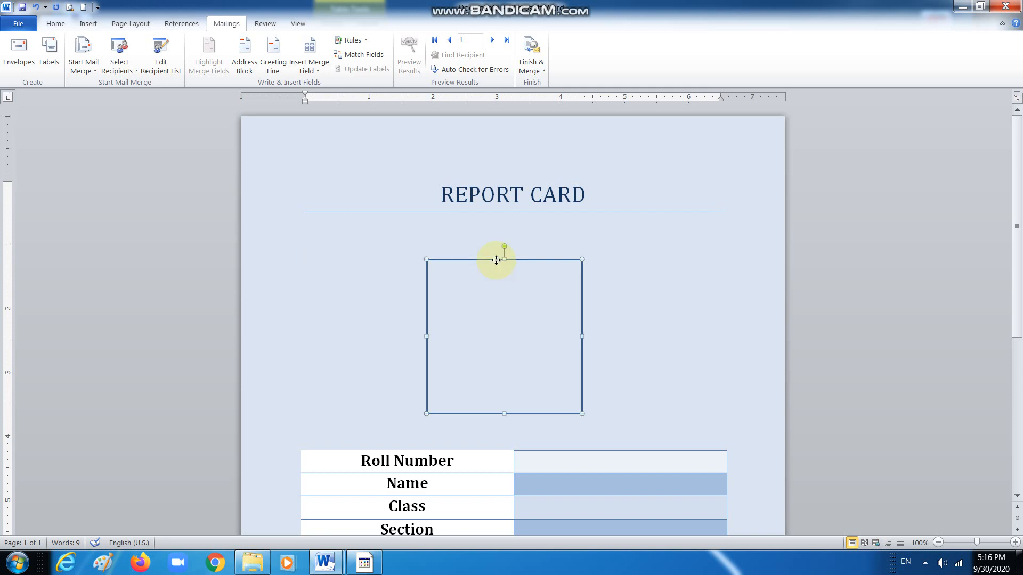
Enable text entry inside the picture frame and set its text outline to black
left_click(496, 260)
right_click(496, 261)
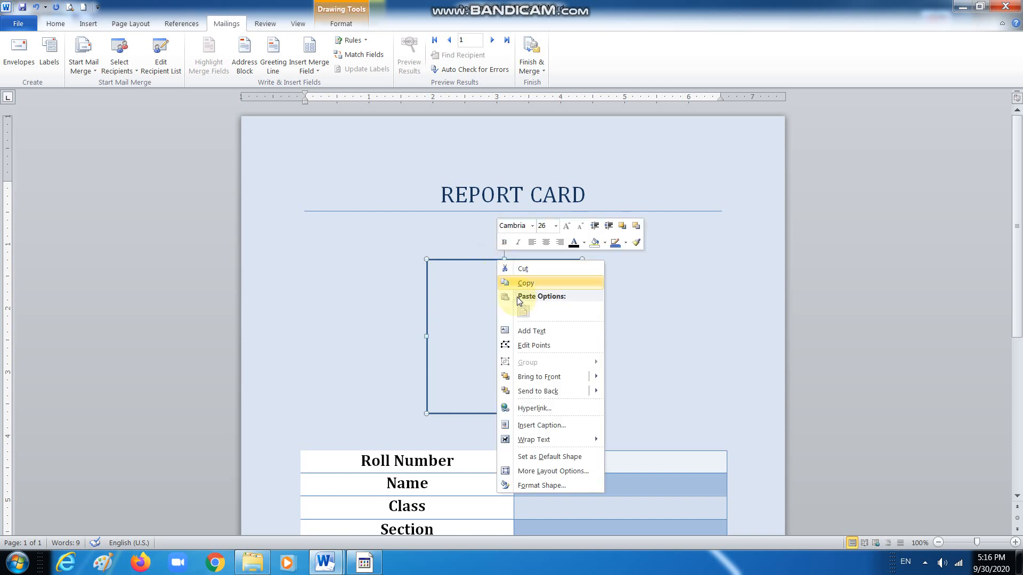
left_click(529, 332)
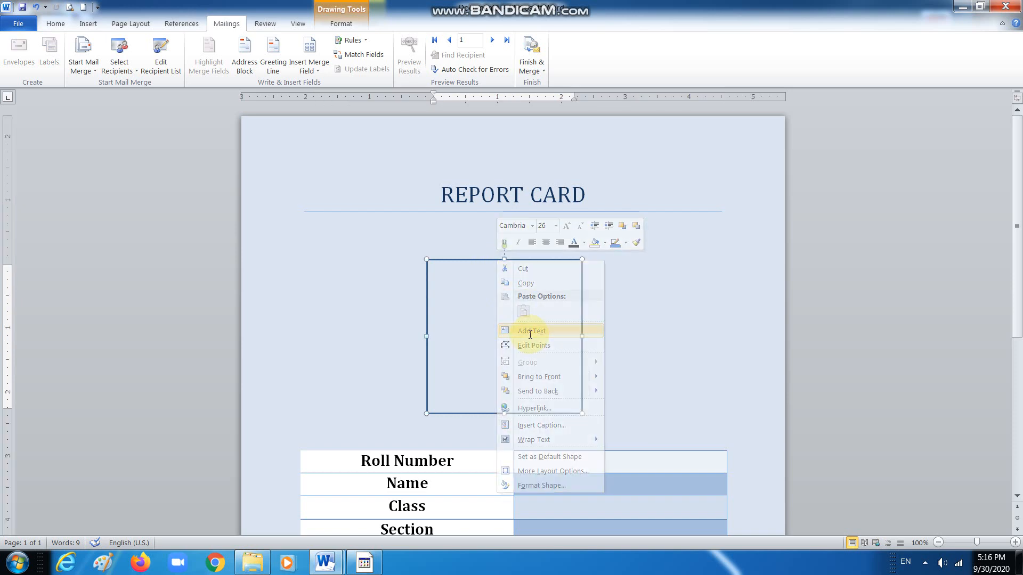
left_click(340, 24)
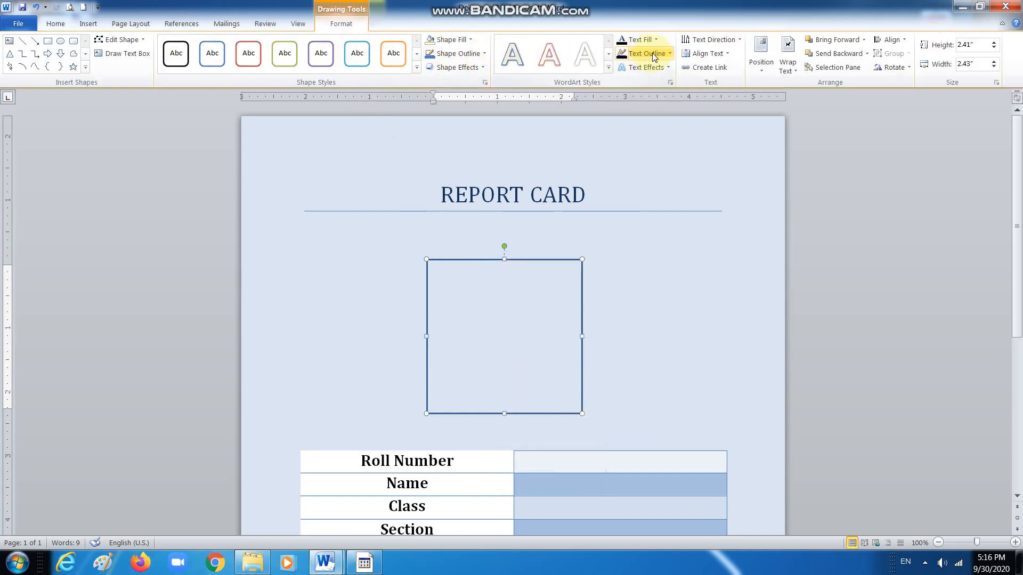
left_click(670, 54)
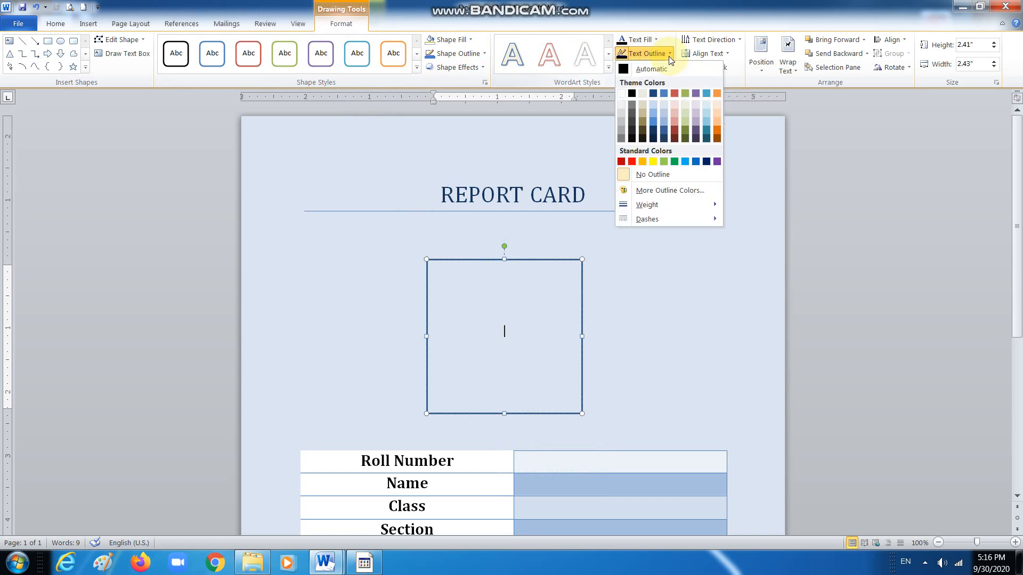
left_click(631, 95)
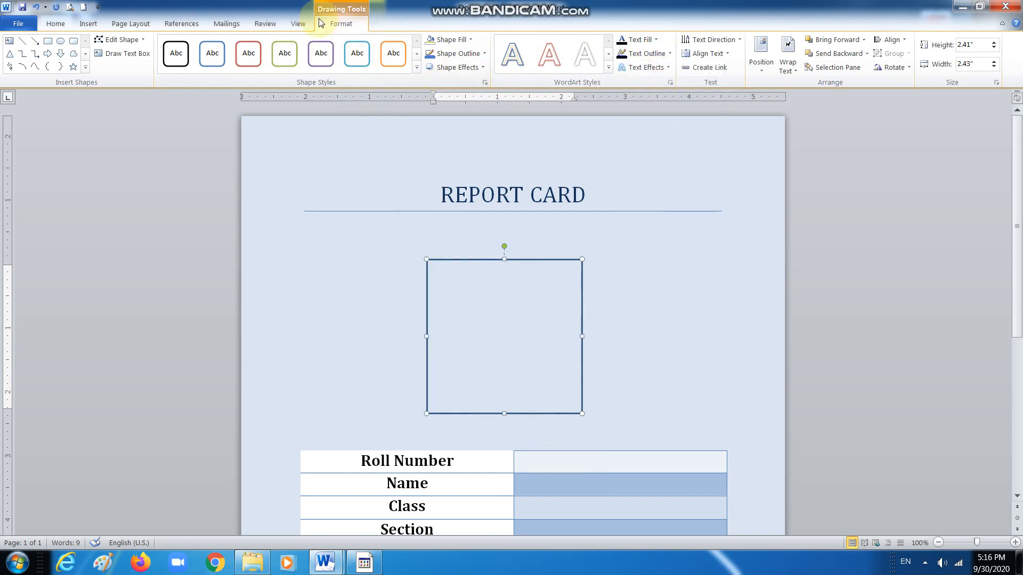
Insert the Picture merge field inside the picture frame
left_click(237, 27)
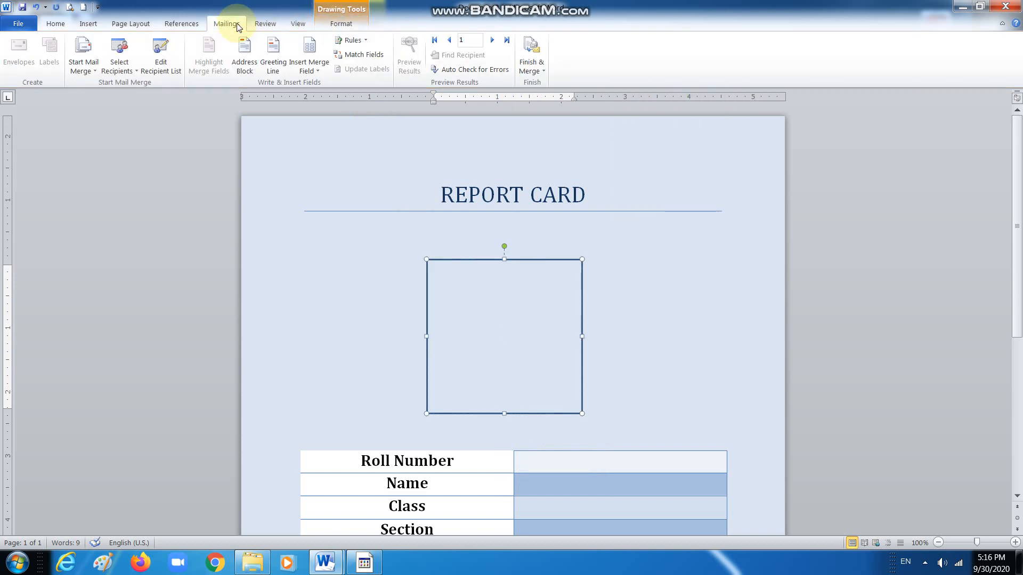
left_click(316, 77)
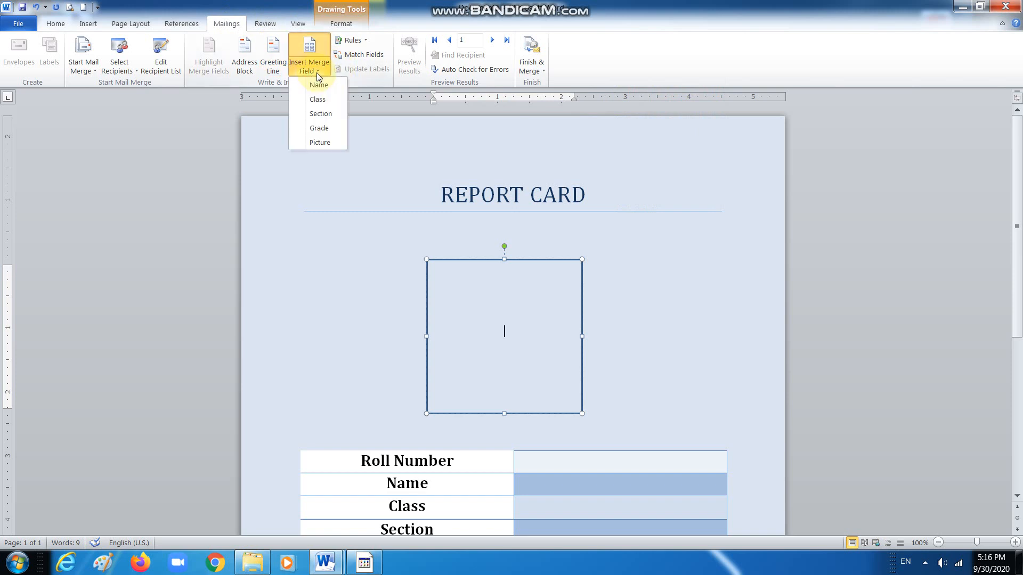
left_click(317, 139)
Insert the Name, Class and Section merge fields in the second-column cells of their matching table rows
scroll(519, 322, "down", 4)
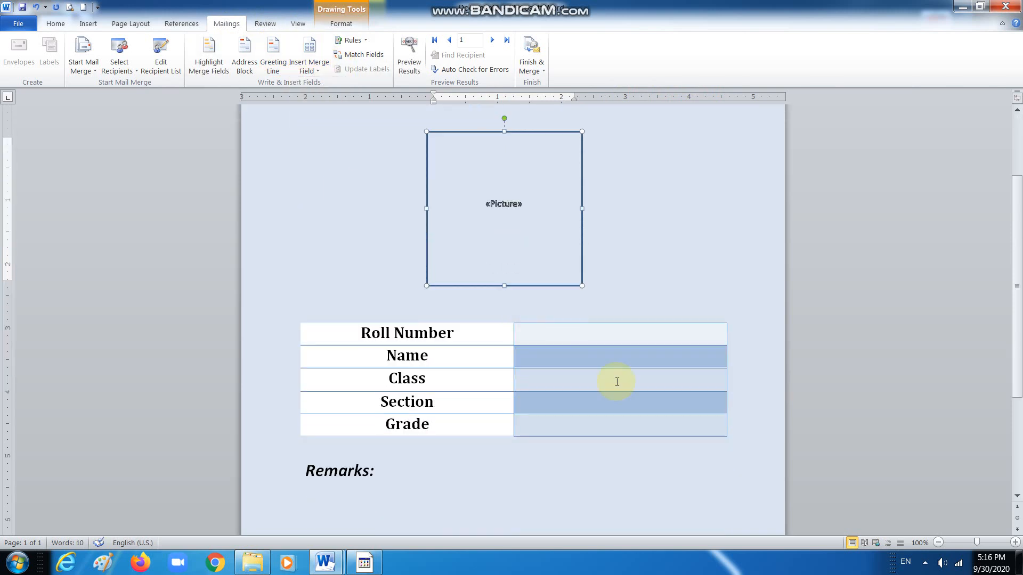
left_click(554, 354)
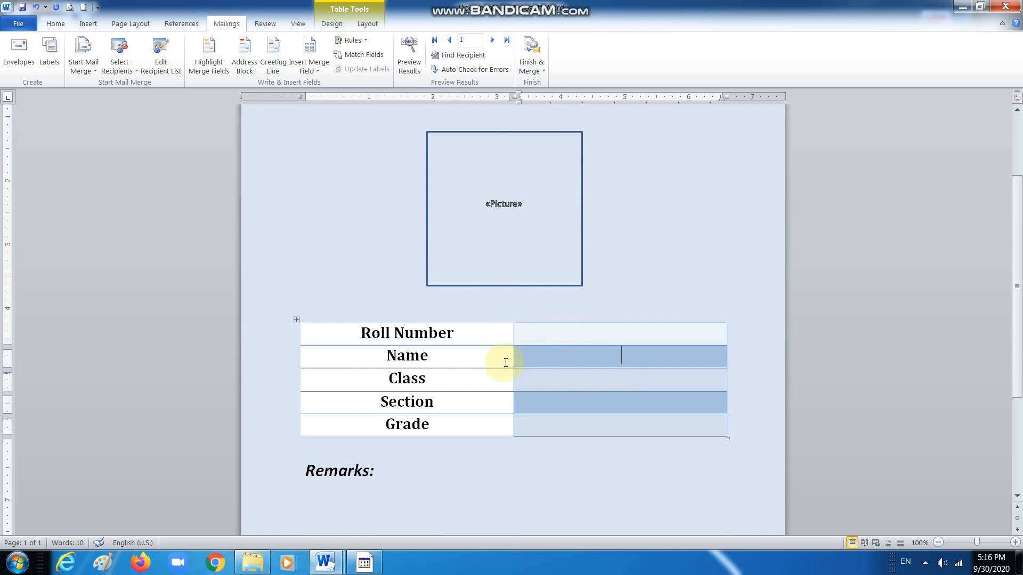
left_click(318, 72)
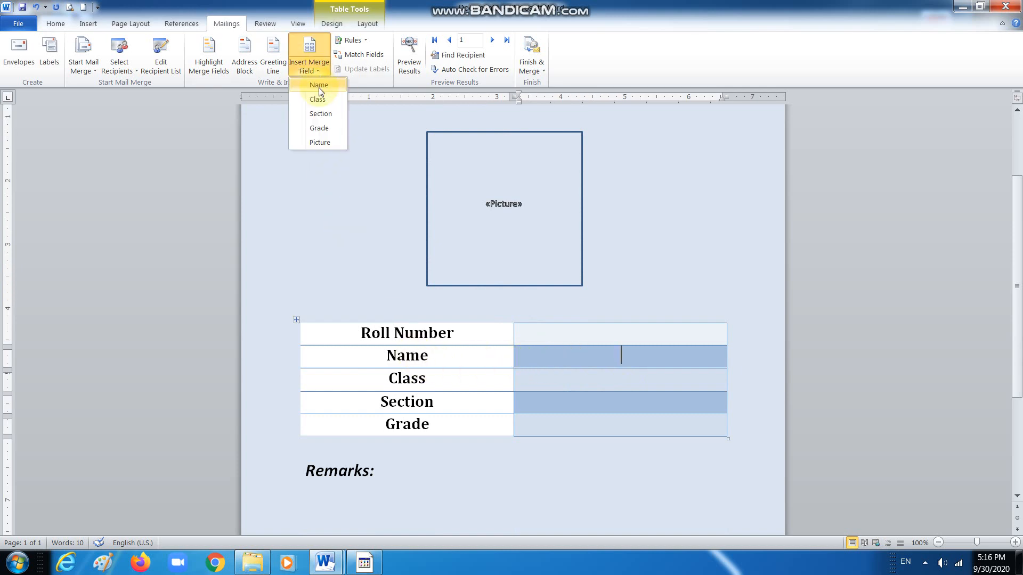
left_click(305, 96)
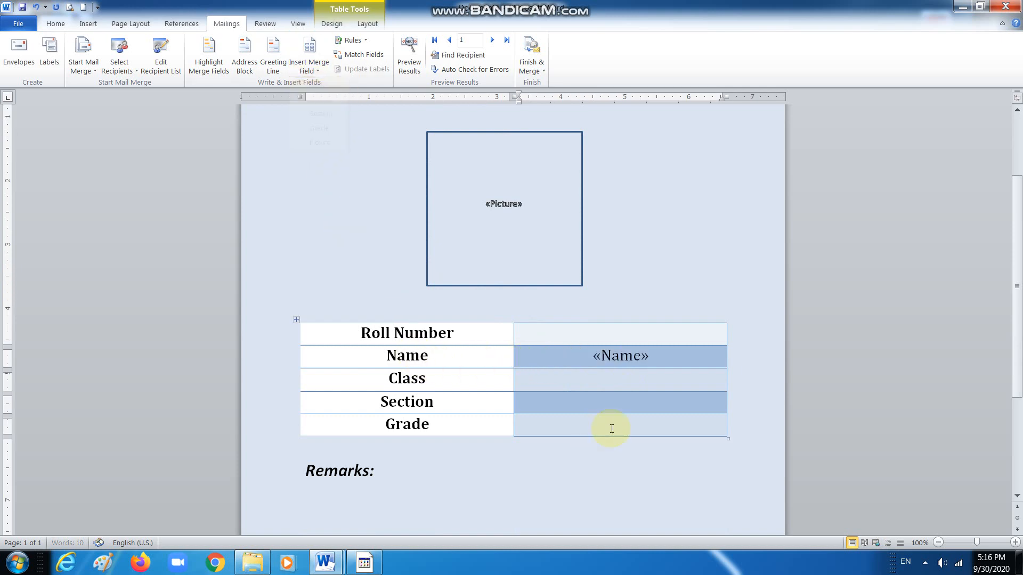
left_click(312, 69)
left_click(319, 101)
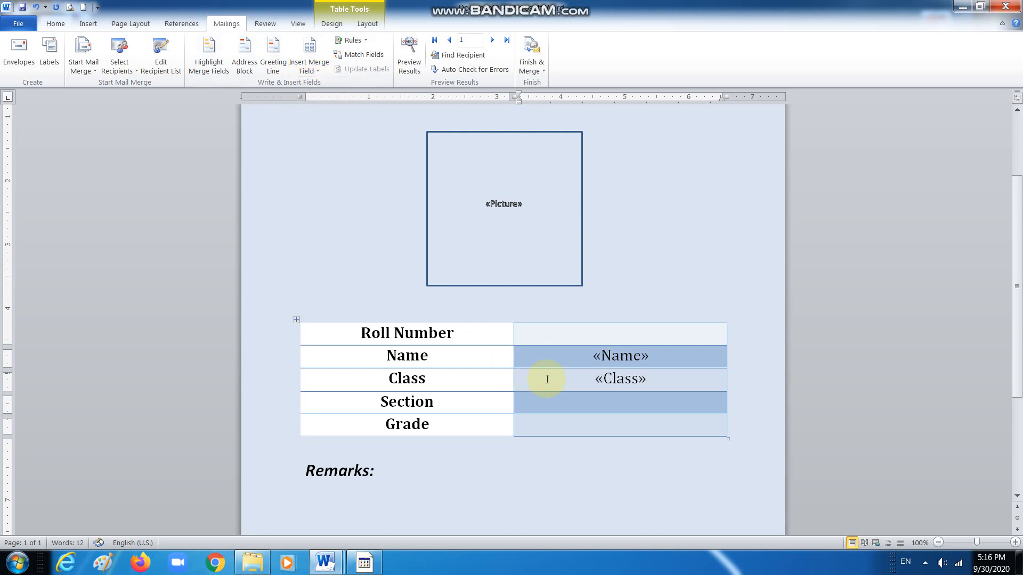
left_click(612, 401)
left_click(314, 71)
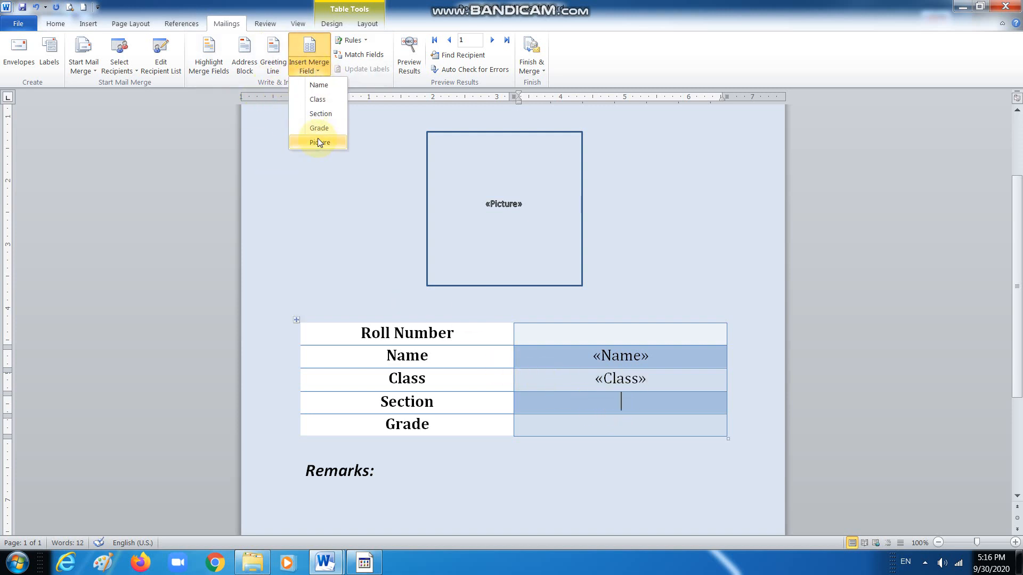
left_click(320, 114)
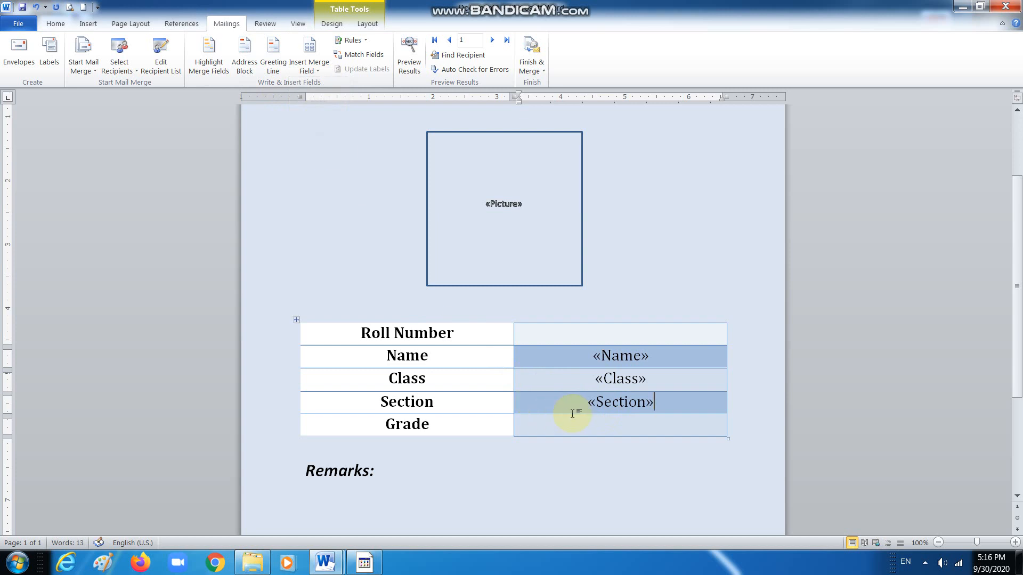
Insert the Grade merge field in the Grade row and a Merge Record # field in the Roll Number row
left_click(621, 420)
left_click(316, 70)
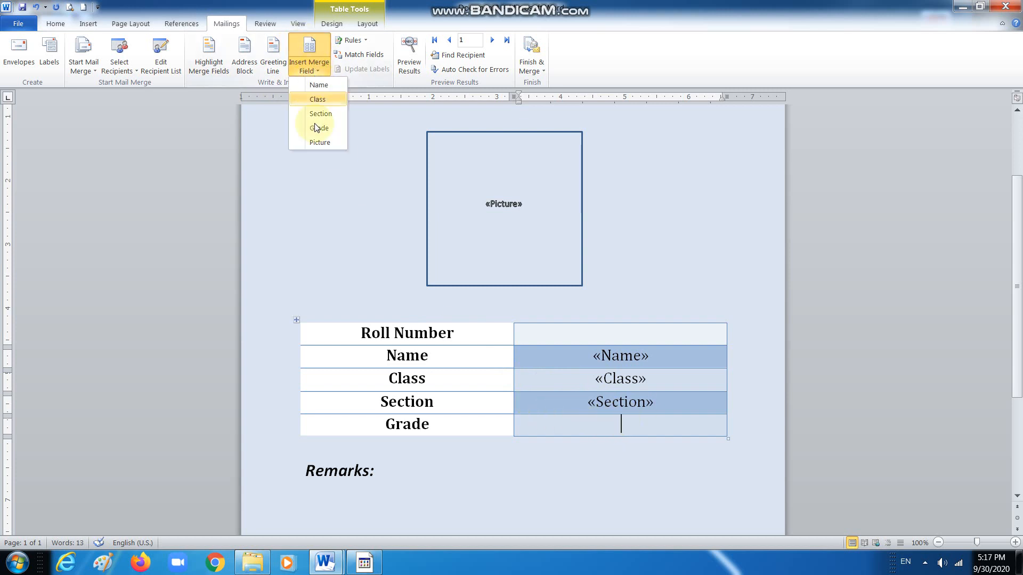
left_click(318, 128)
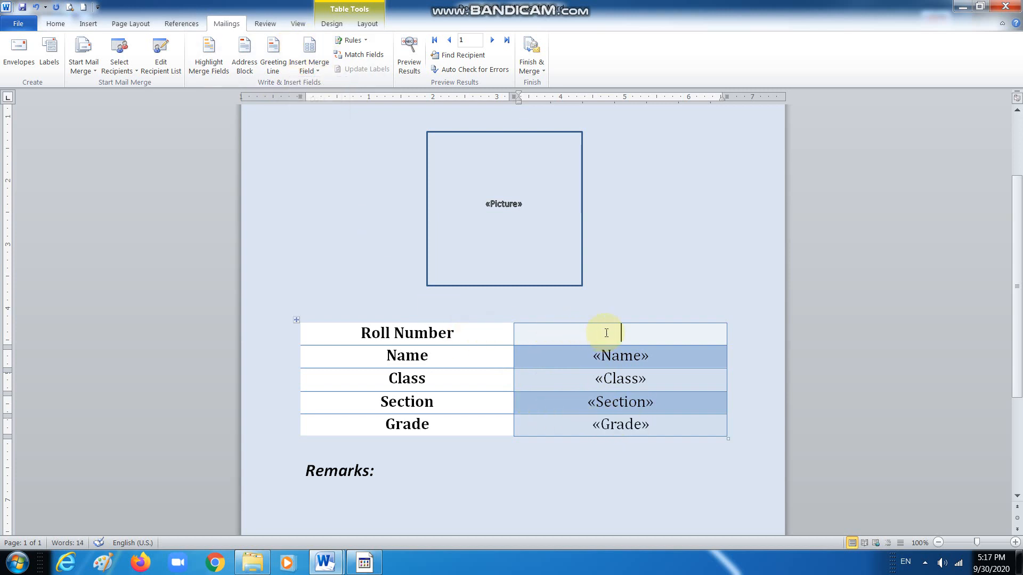
left_click(352, 41)
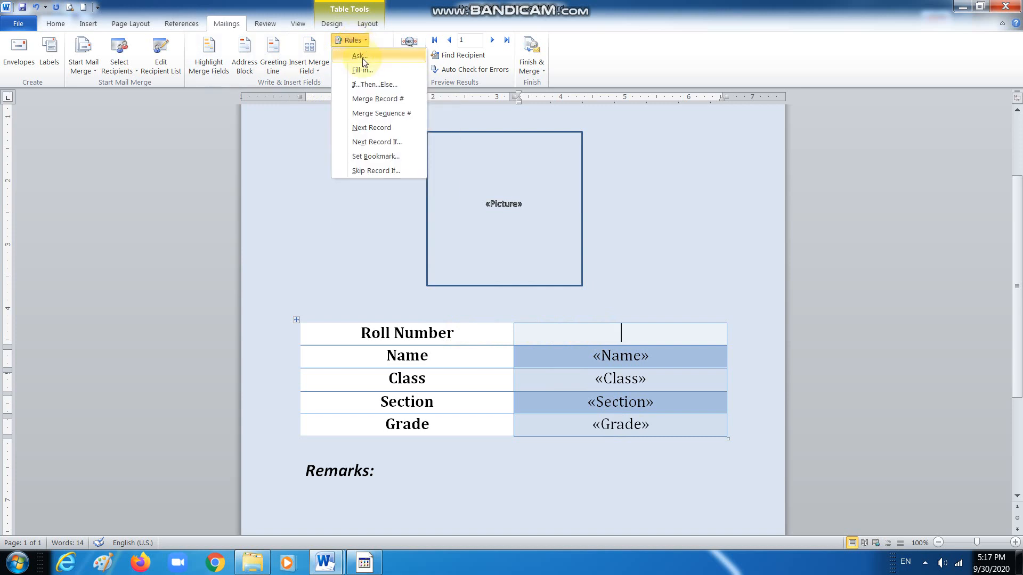
left_click(376, 100)
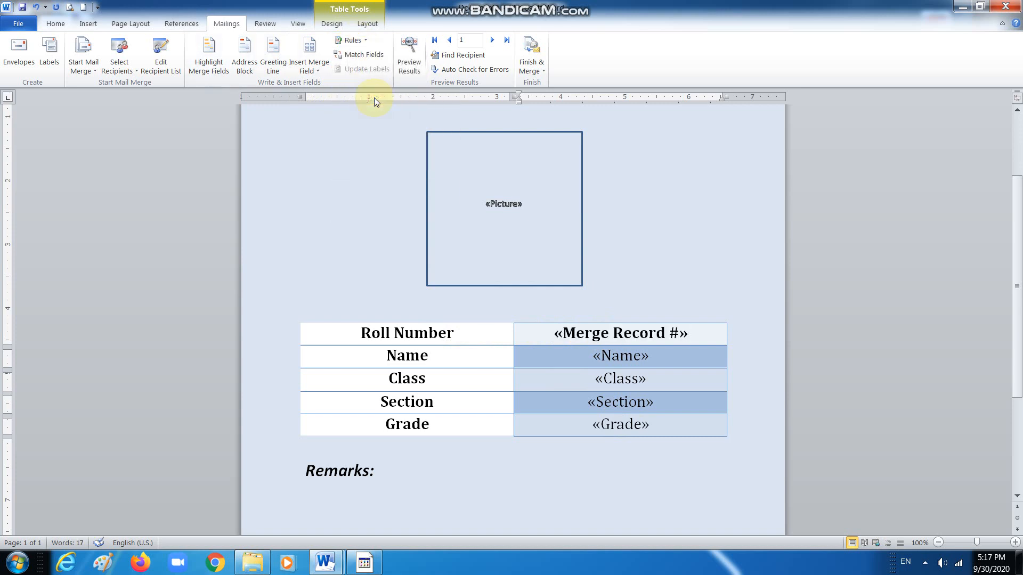
Start an If...Then...Else rule below the Remarks heading with the condition Grade equal to F
scroll(374, 97, "down", 5)
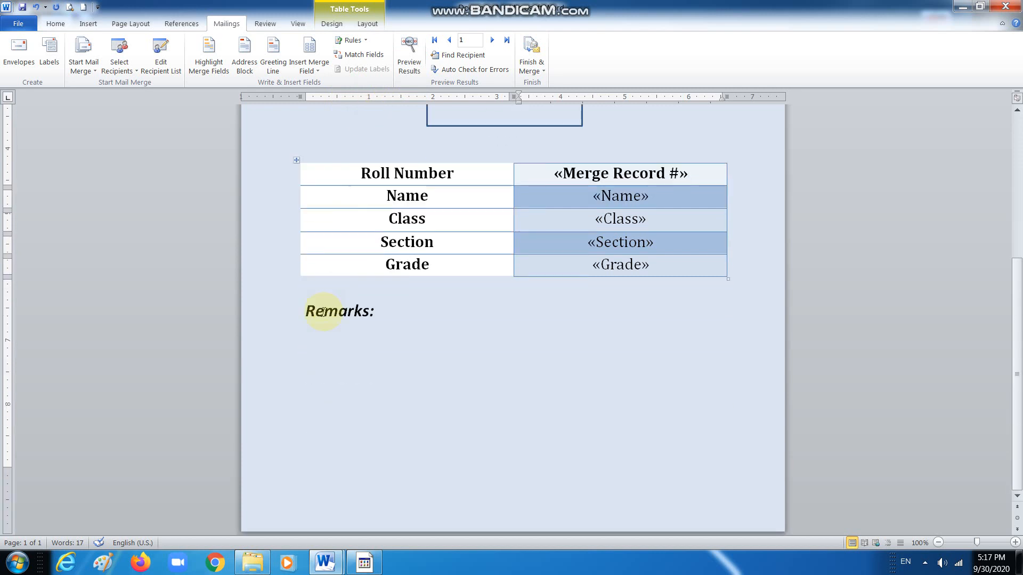
left_click(323, 343)
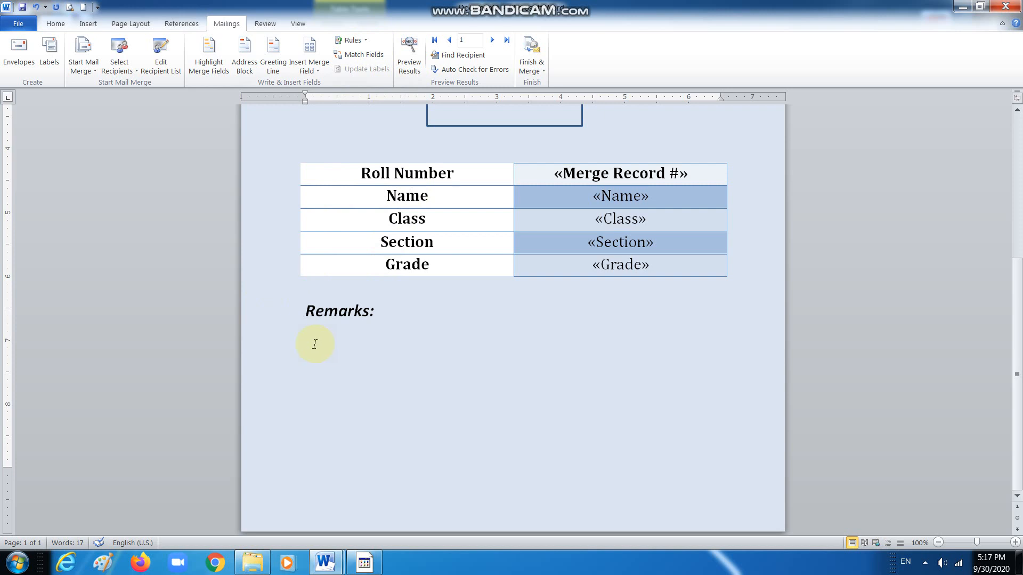
left_click(352, 41)
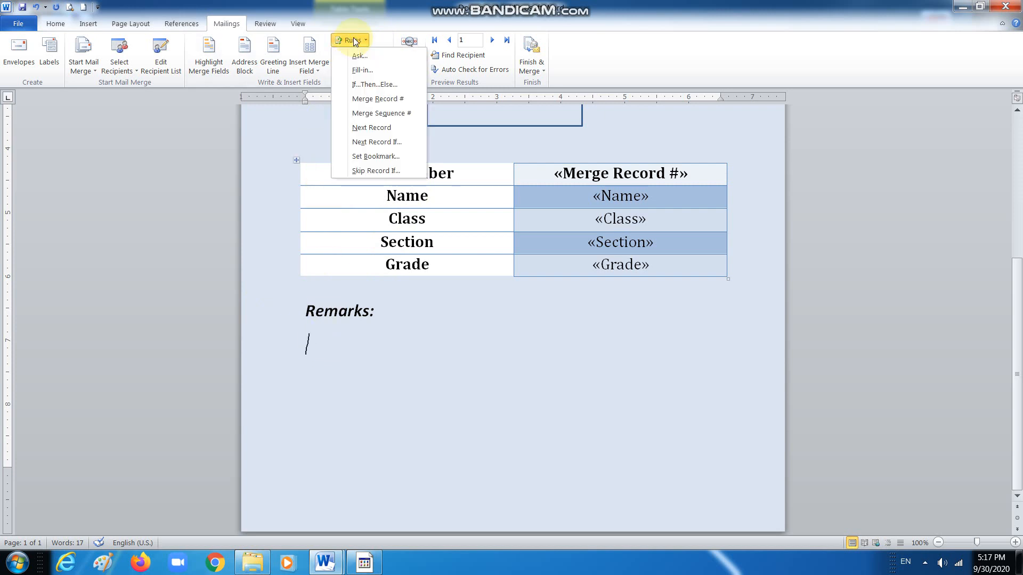
left_click(359, 85)
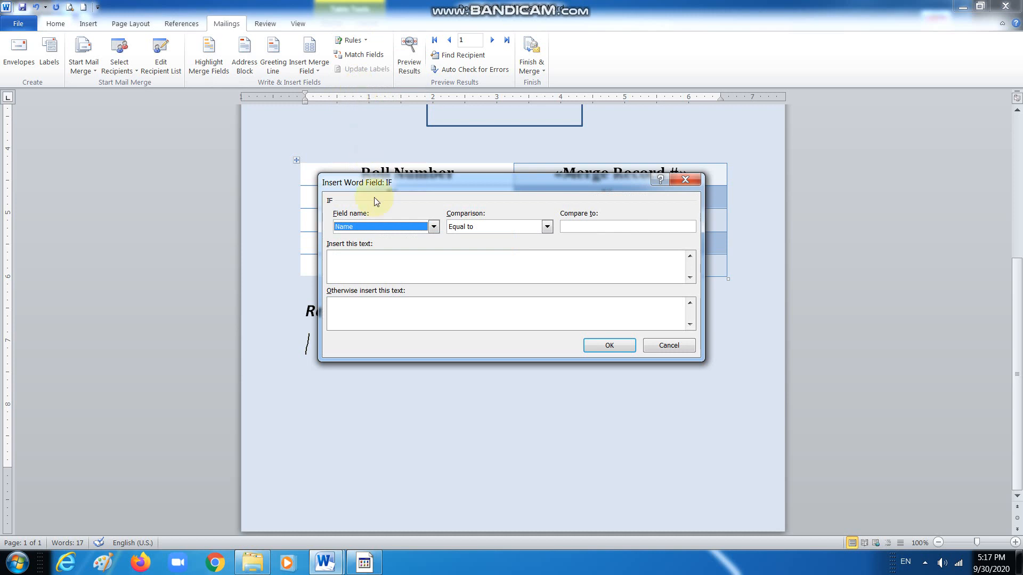
left_click(387, 227)
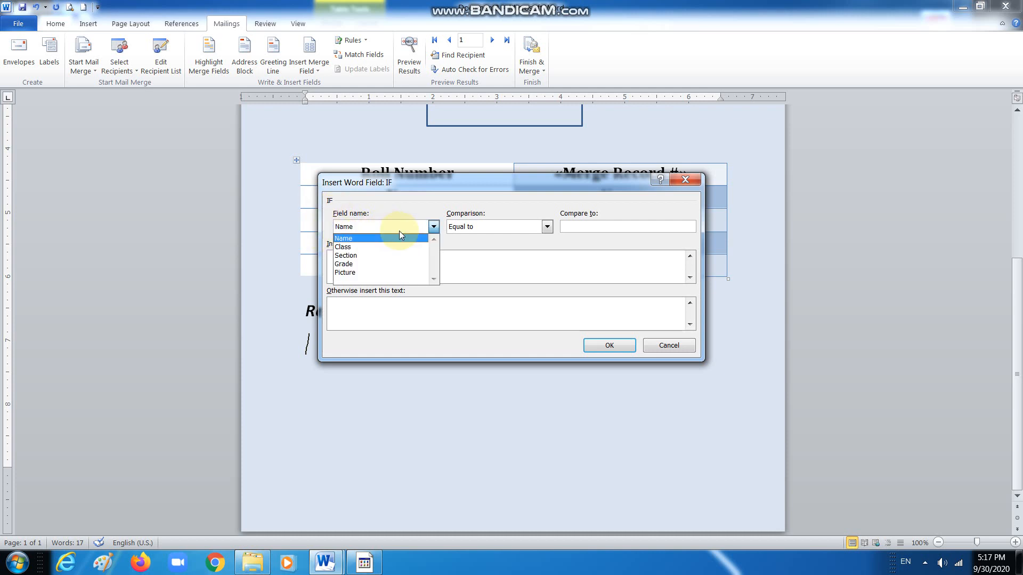
left_click(347, 264)
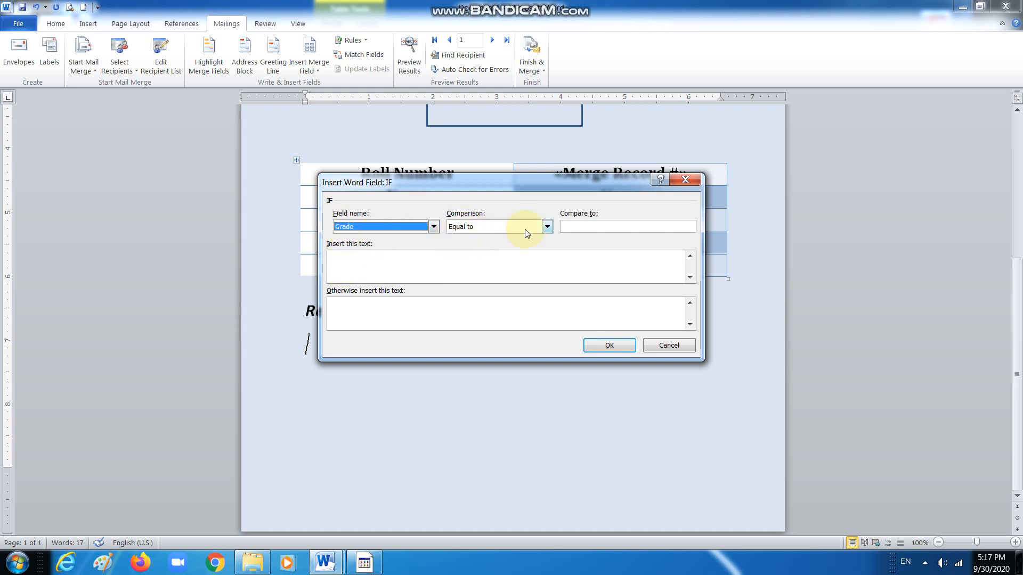
left_click(582, 228)
type("F")
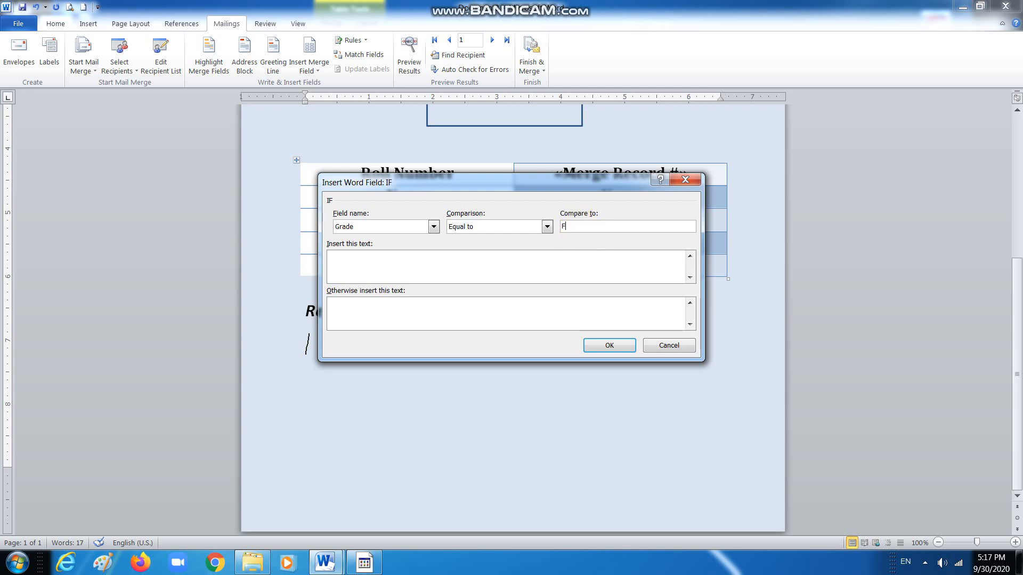
Set the rule to insert "Not Promoted", otherwise "Promoted to the next class", and insert it into the document
left_click(344, 261)
type("Not Promoted")
left_click(352, 322)
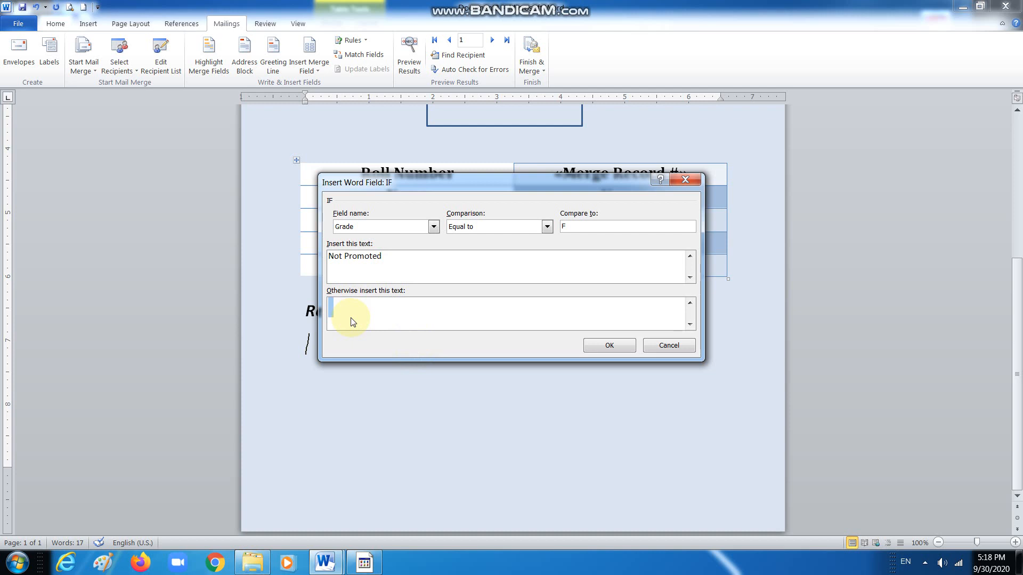
type("Promoted to the nex")
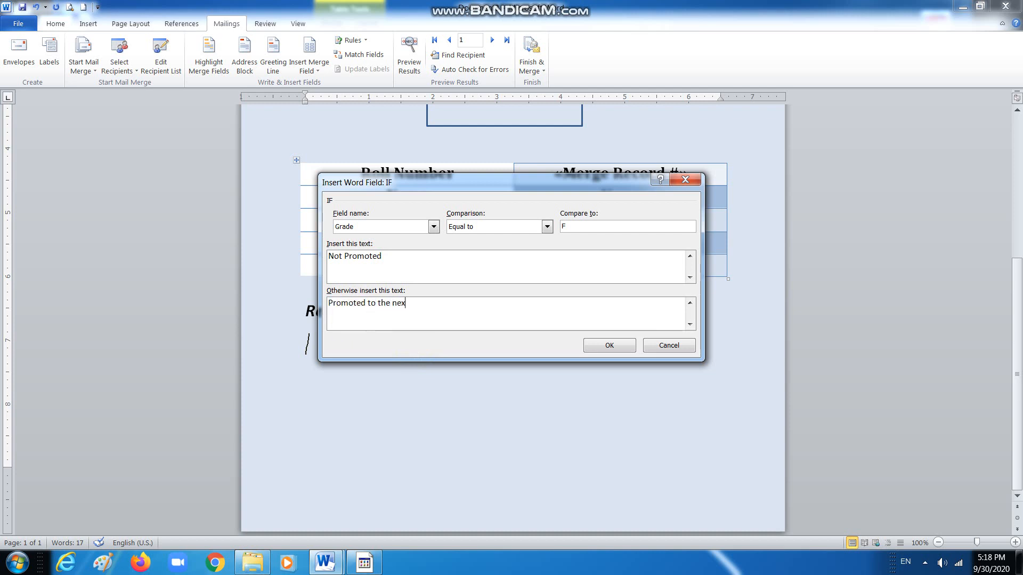
type("t")
left_click(351, 317)
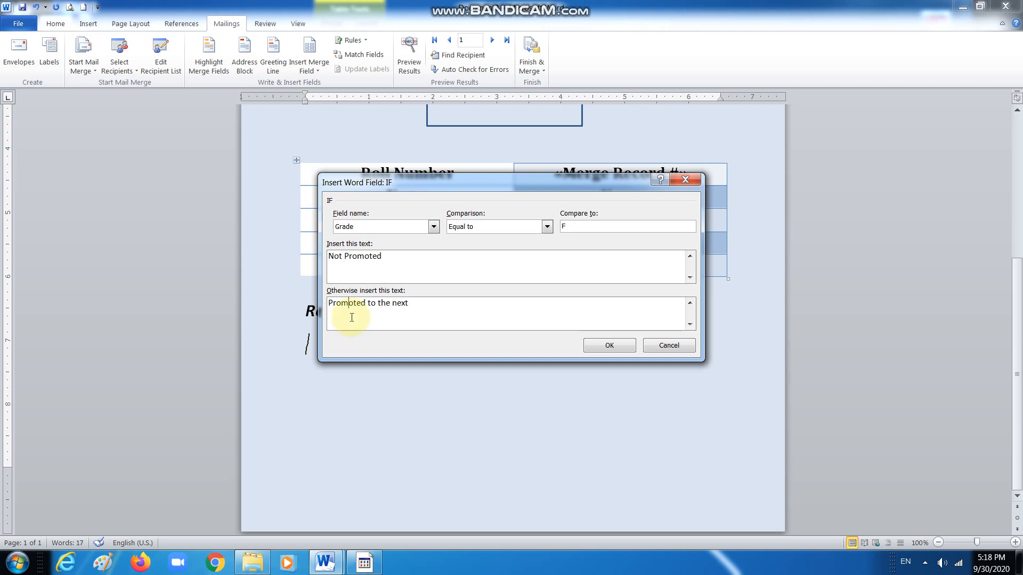
key("ctrl+a")
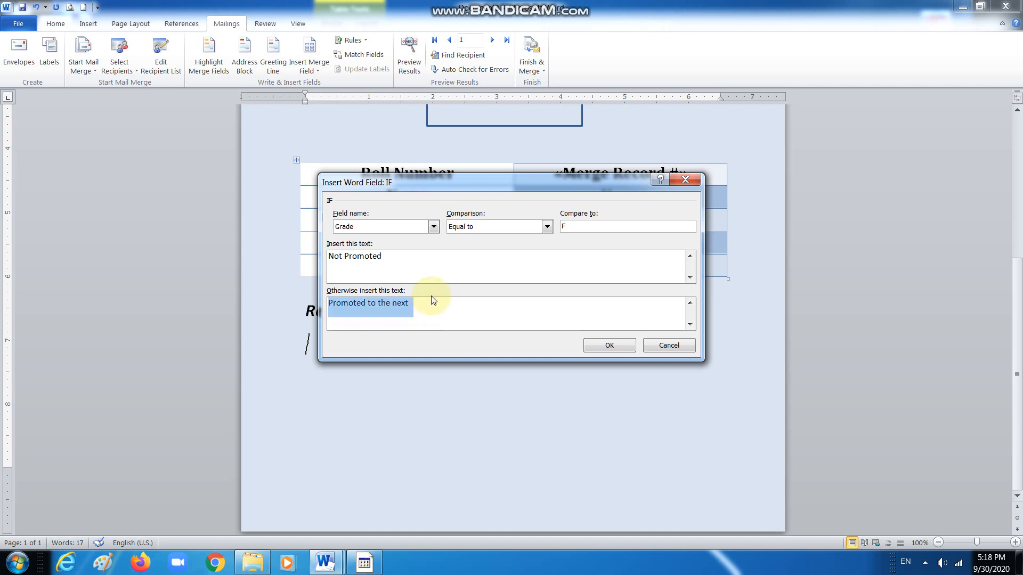
left_click(471, 306)
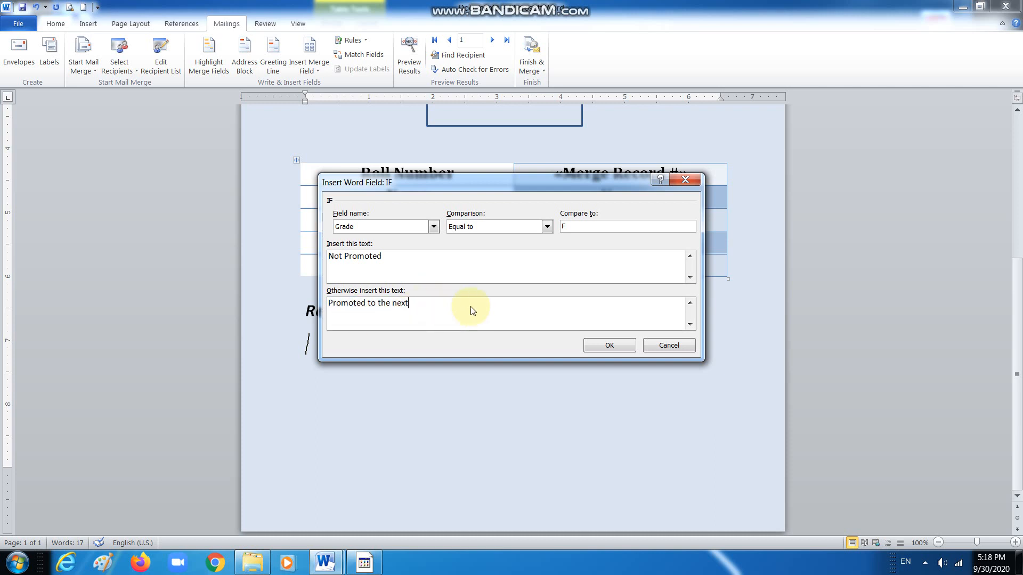
type("class")
left_click(609, 347)
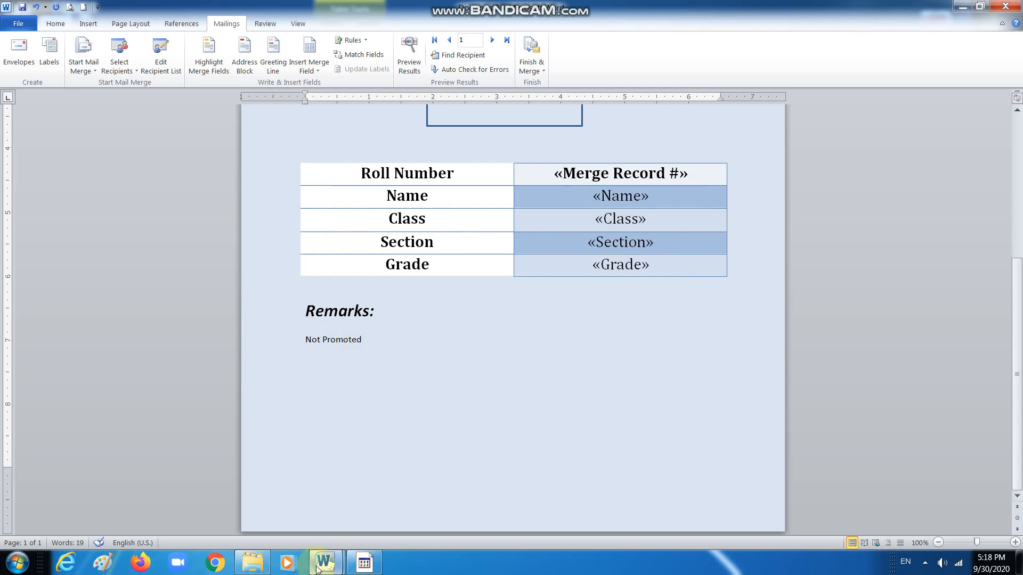
Check the students' grades in the data document against the remarks rule in the report card document
mouse_move(308, 568)
left_click(251, 493)
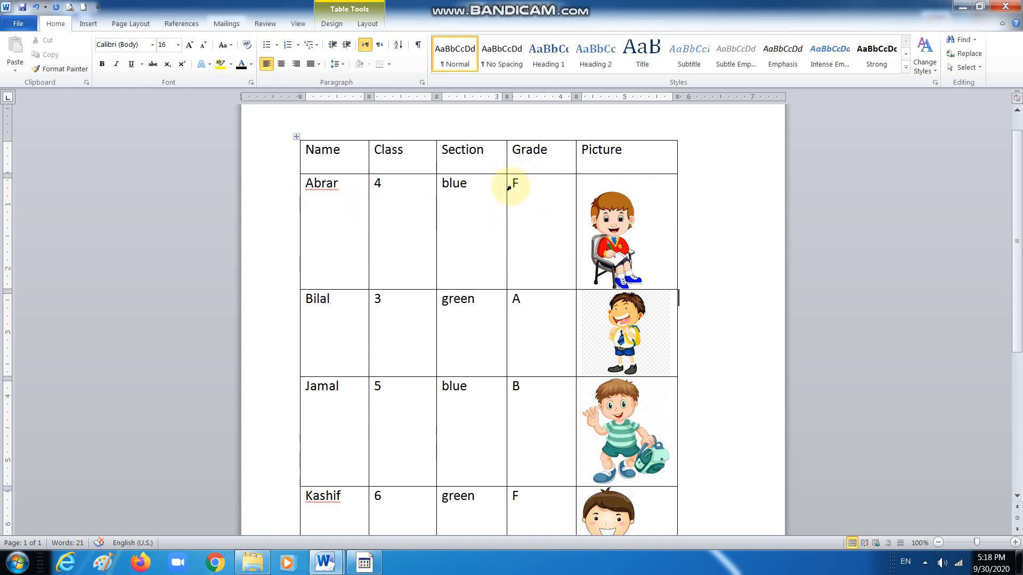
mouse_move(325, 562)
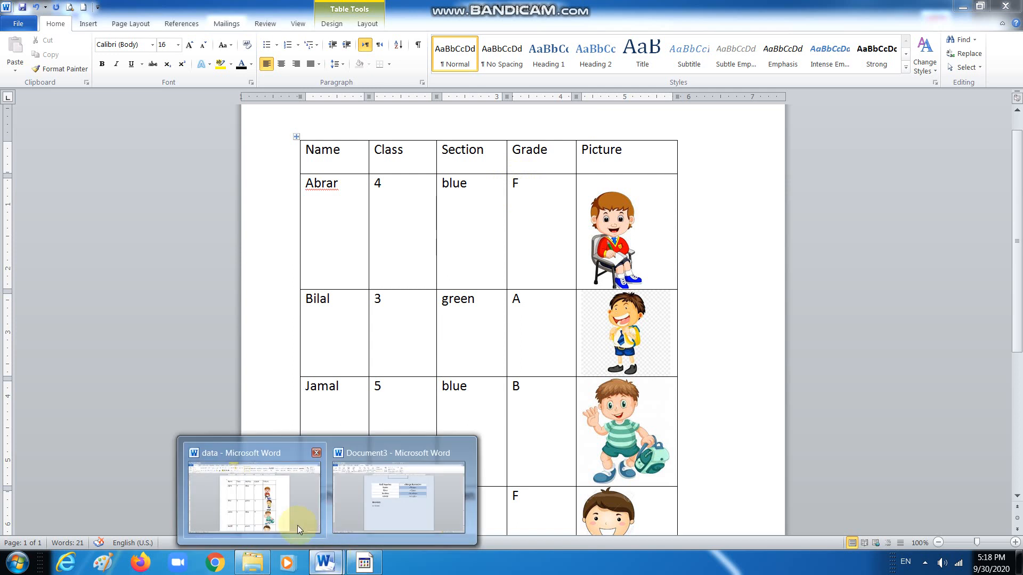
left_click(410, 508)
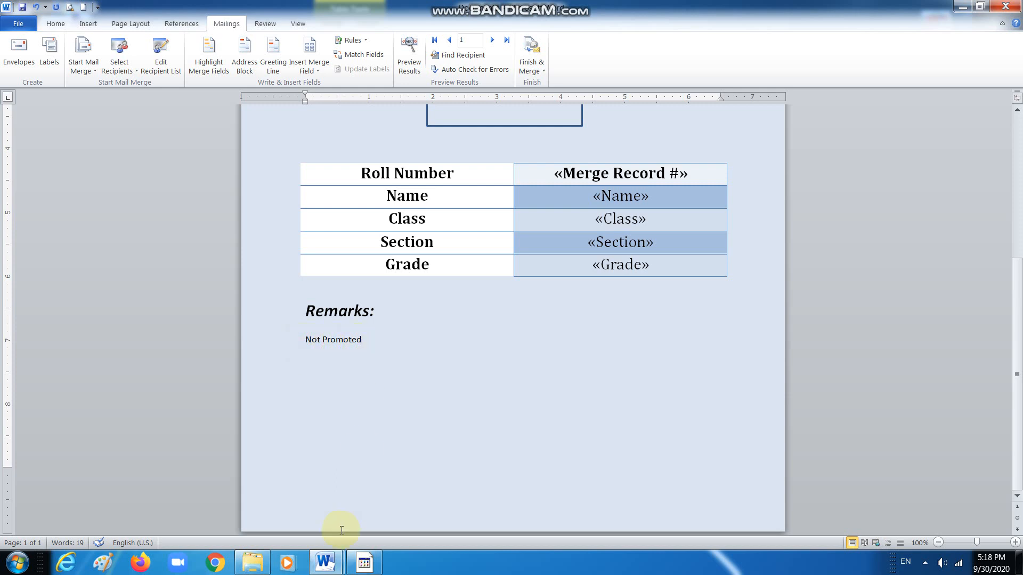
mouse_move(325, 562)
left_click(268, 508)
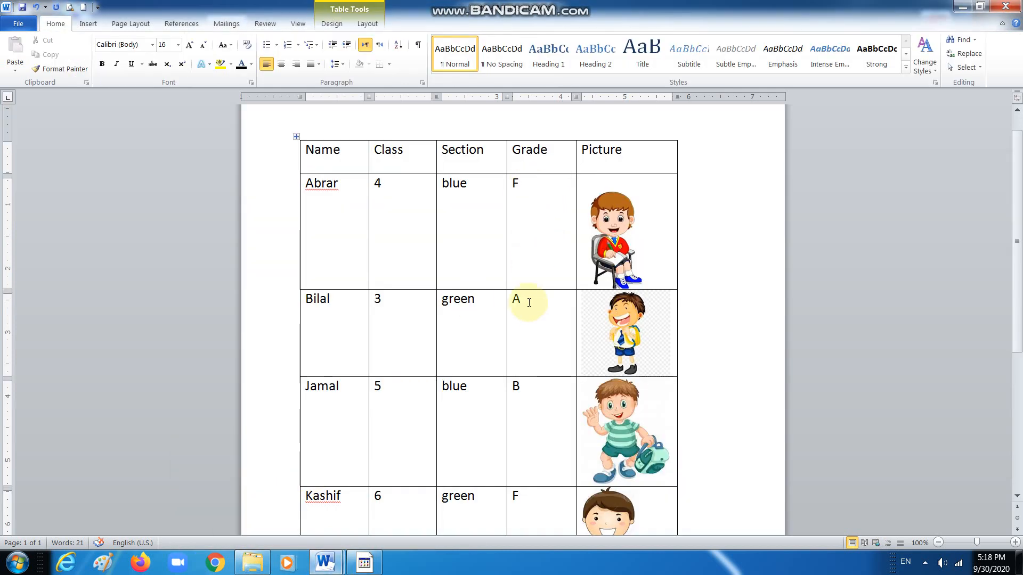
mouse_move(326, 560)
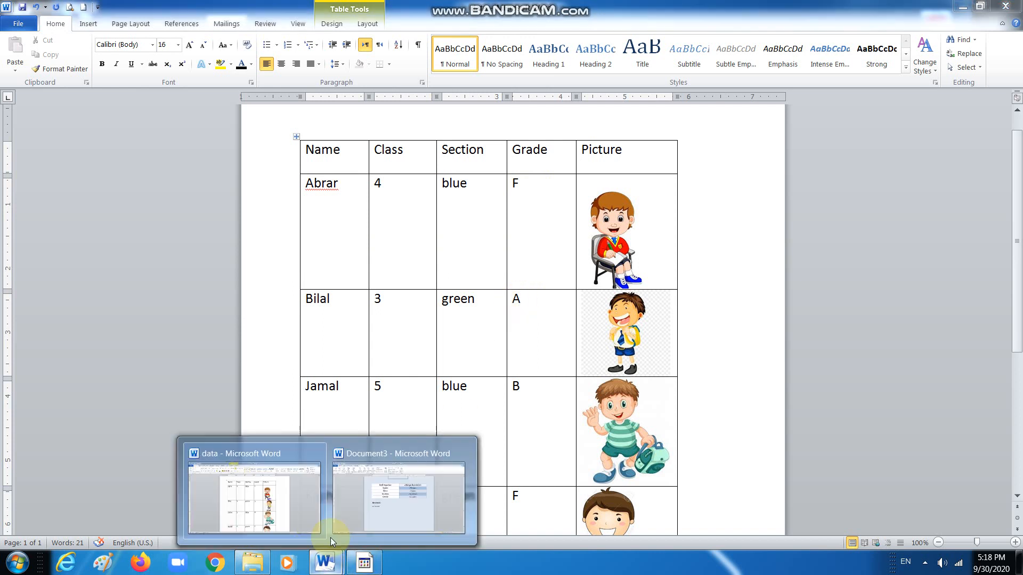
left_click(417, 497)
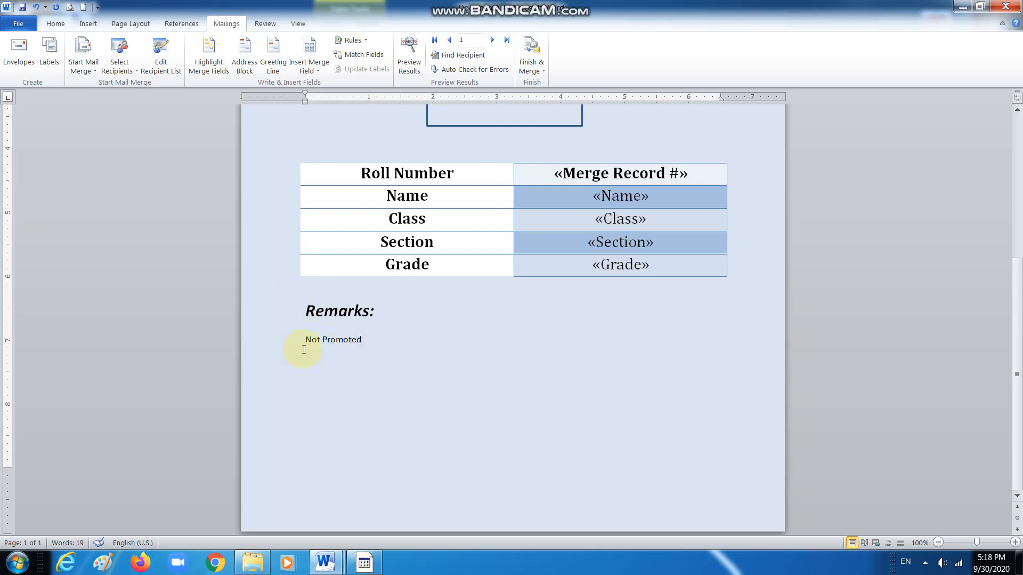
Format the remarks rule text below the Remarks heading as 16 pt, underlined and bold
type(".")
left_click_drag(404, 345, 300, 345)
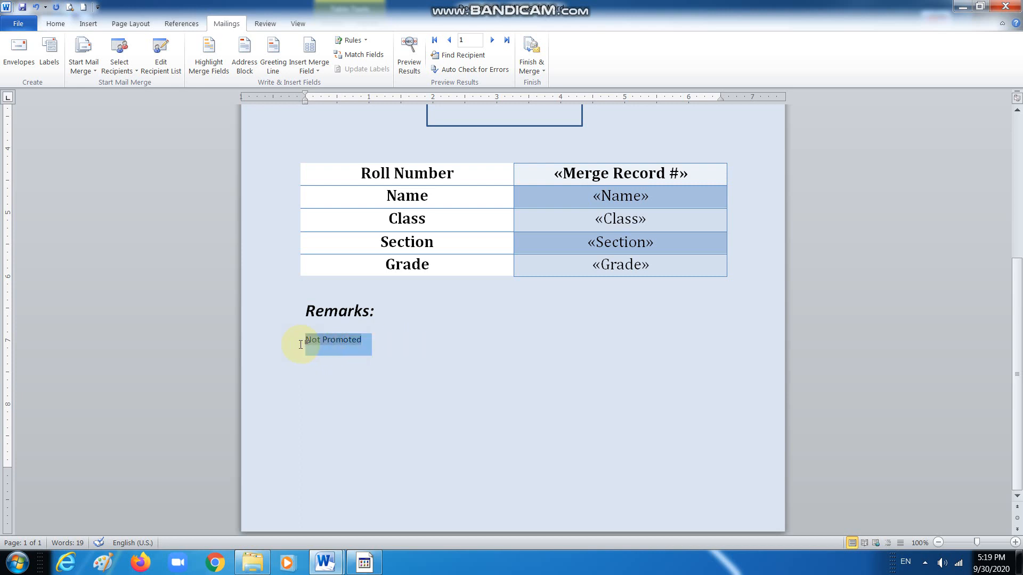
left_click(56, 24)
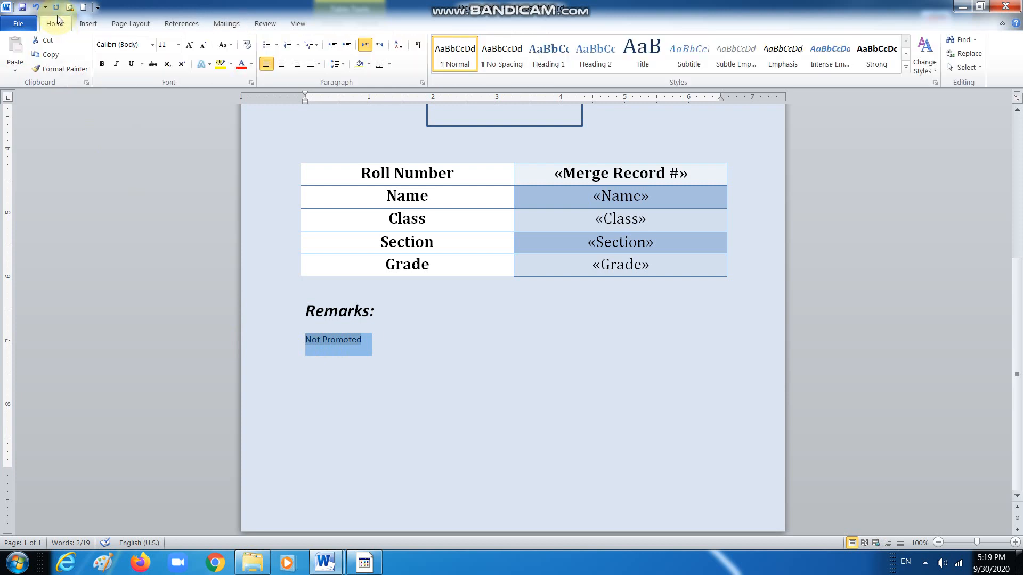
left_click(196, 48)
left_click(196, 48)
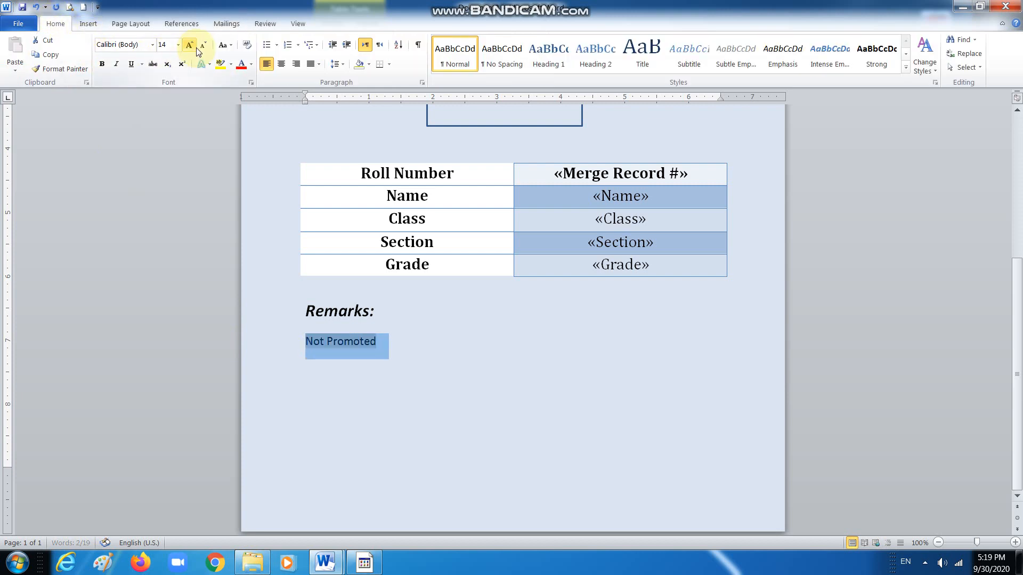
left_click(195, 50)
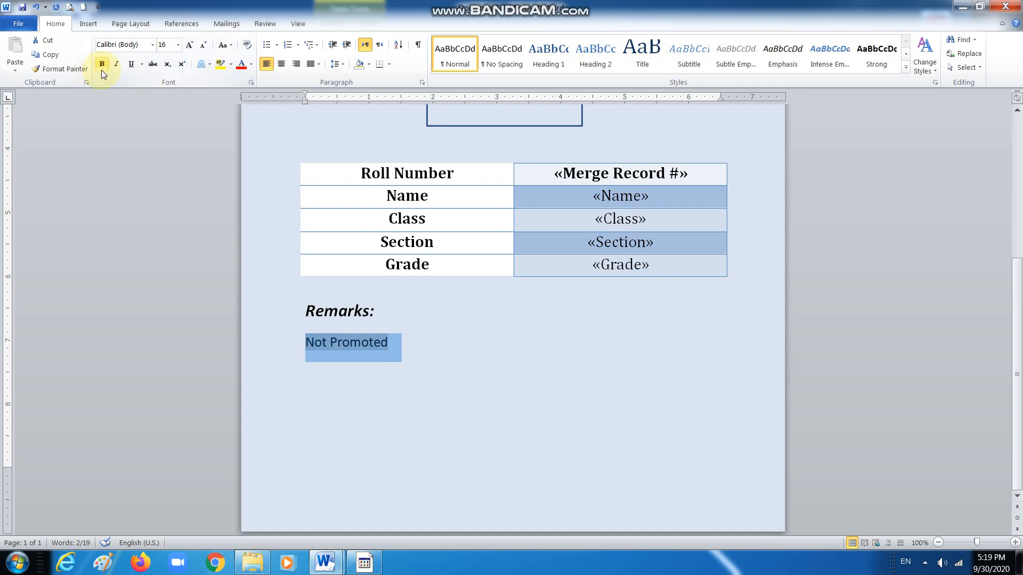
left_click(129, 70)
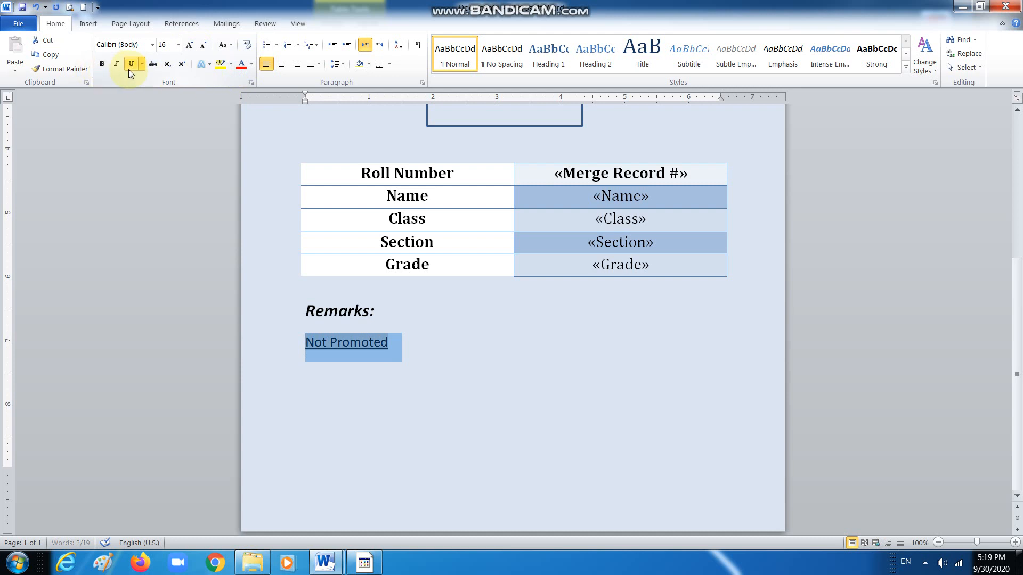
left_click(101, 66)
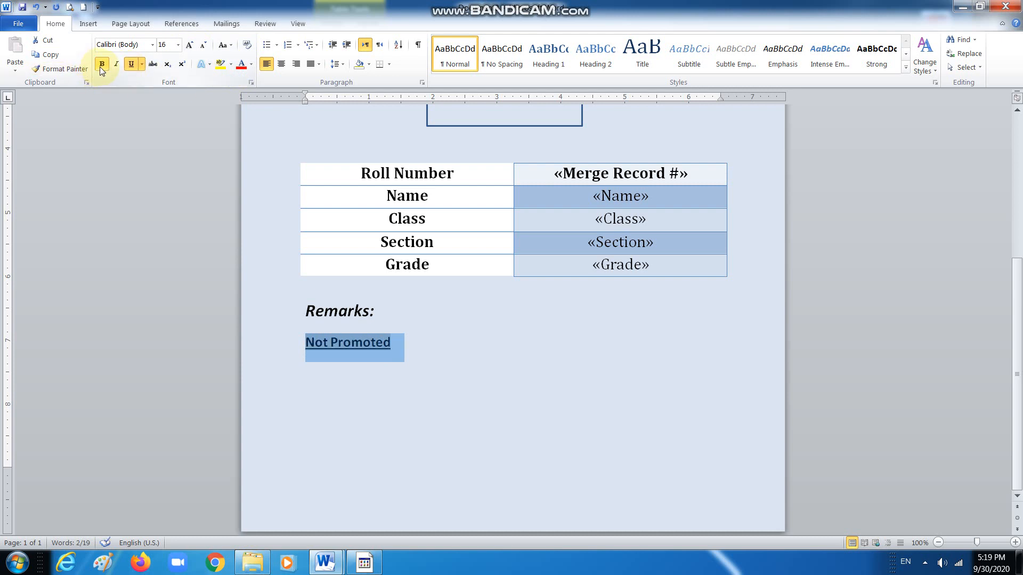
left_click(484, 360)
Save the report card template as a Word document named "fields inserted"
scroll(561, 365, "up", 5)
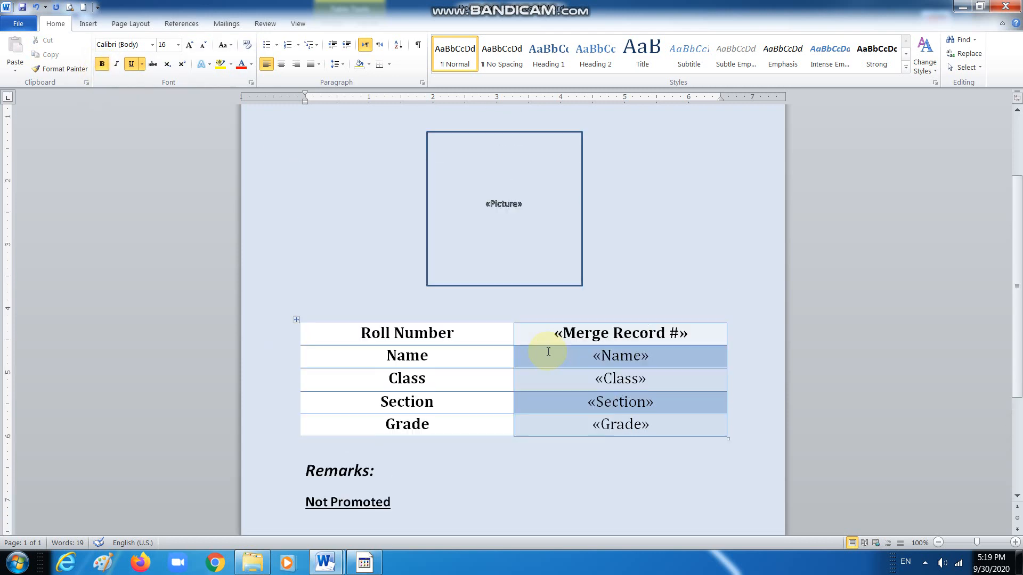
scroll(484, 327, "down", 5)
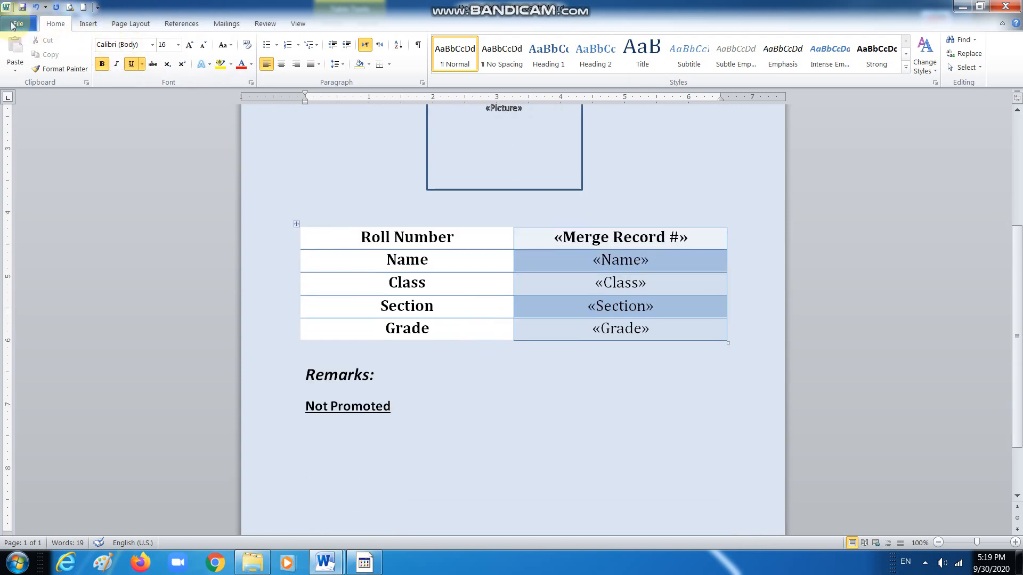
left_click(21, 7)
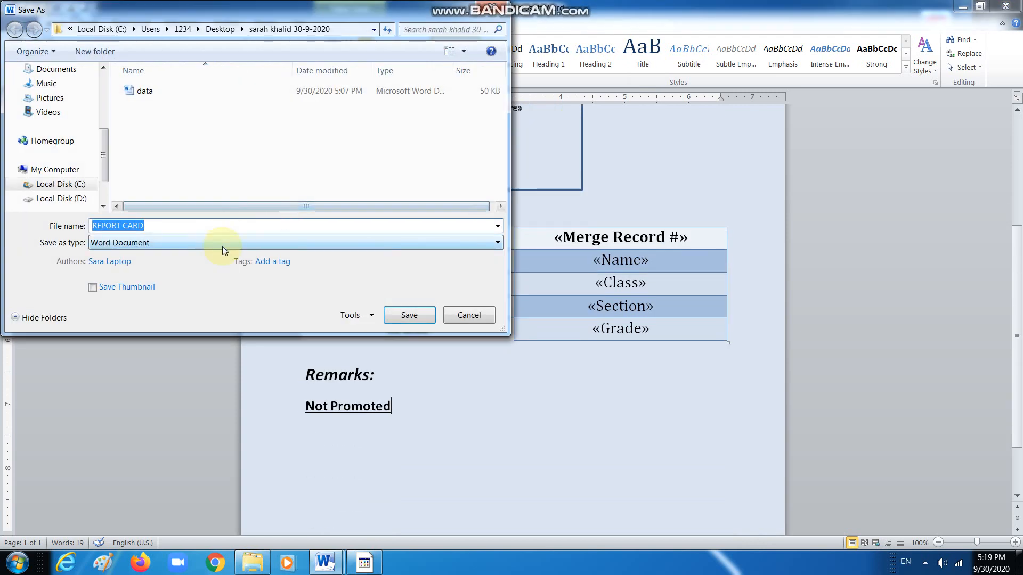
type("fields inserted")
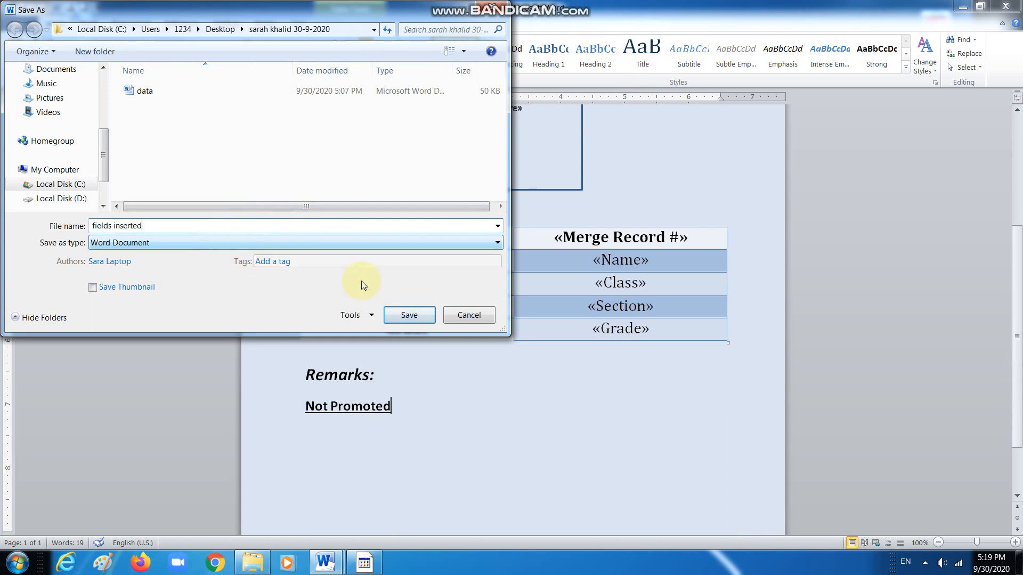
left_click(416, 319)
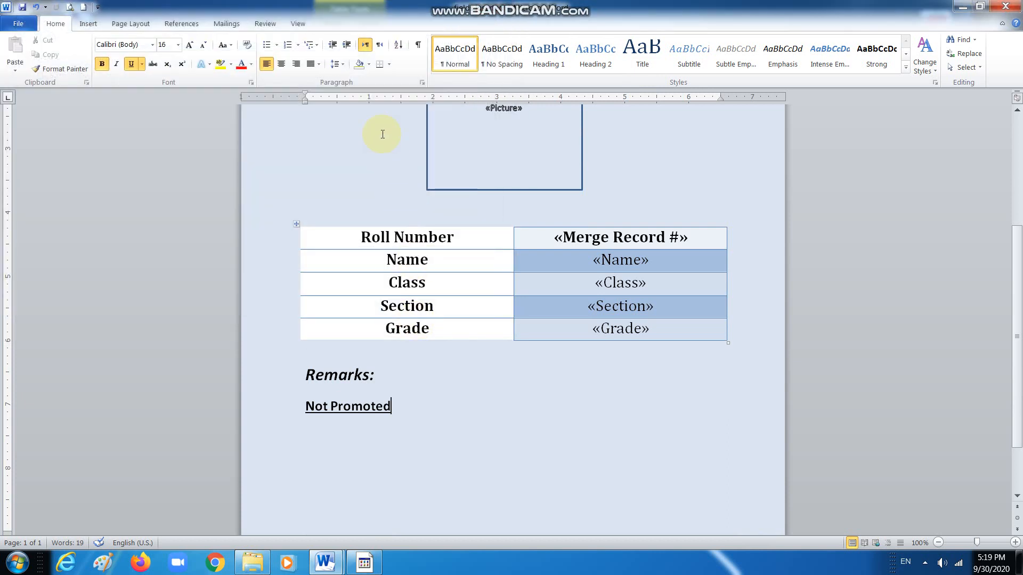
Merge all records into a new document and review the first student's report card
left_click(227, 23)
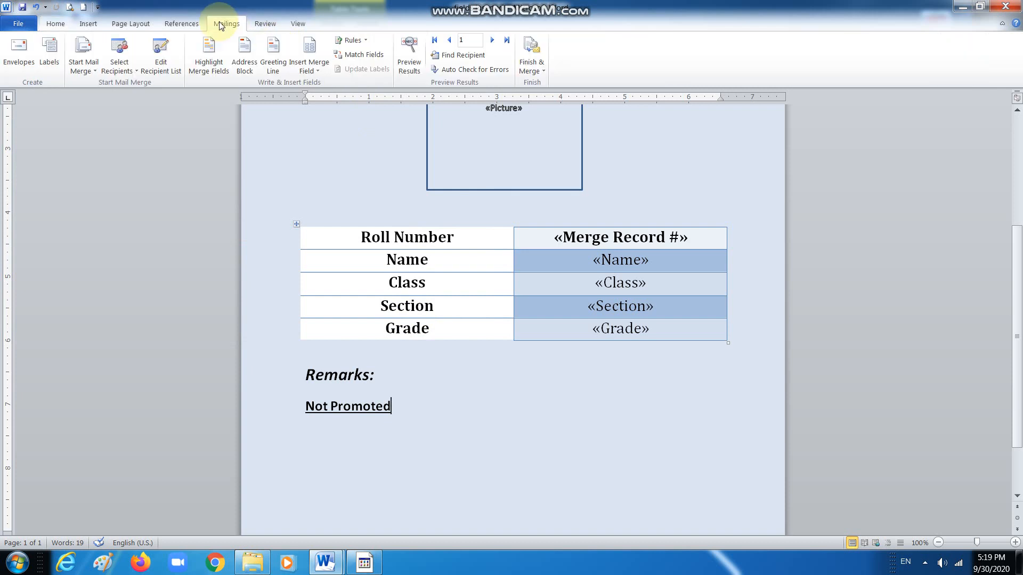
left_click(539, 70)
left_click(549, 86)
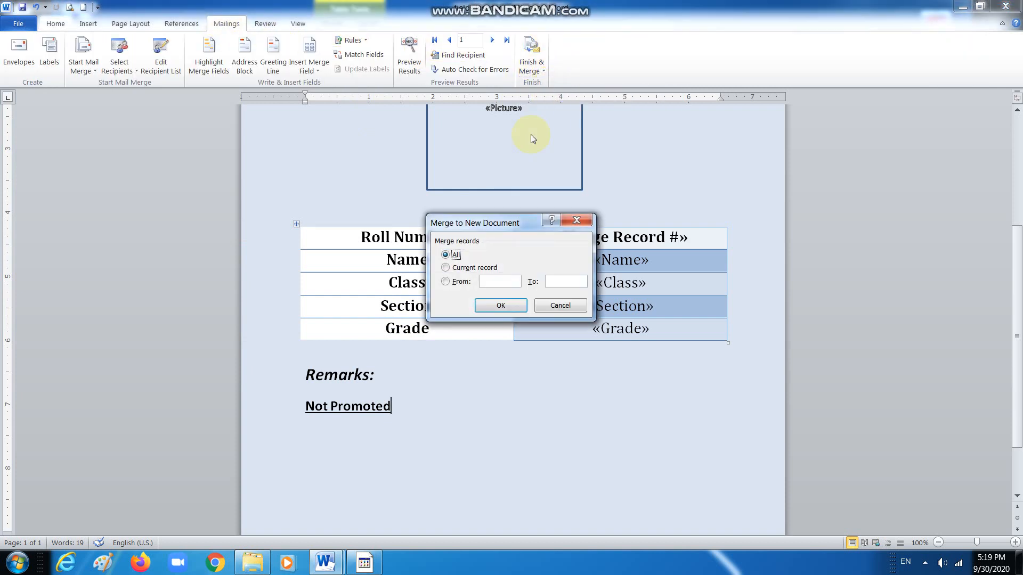
left_click(511, 312)
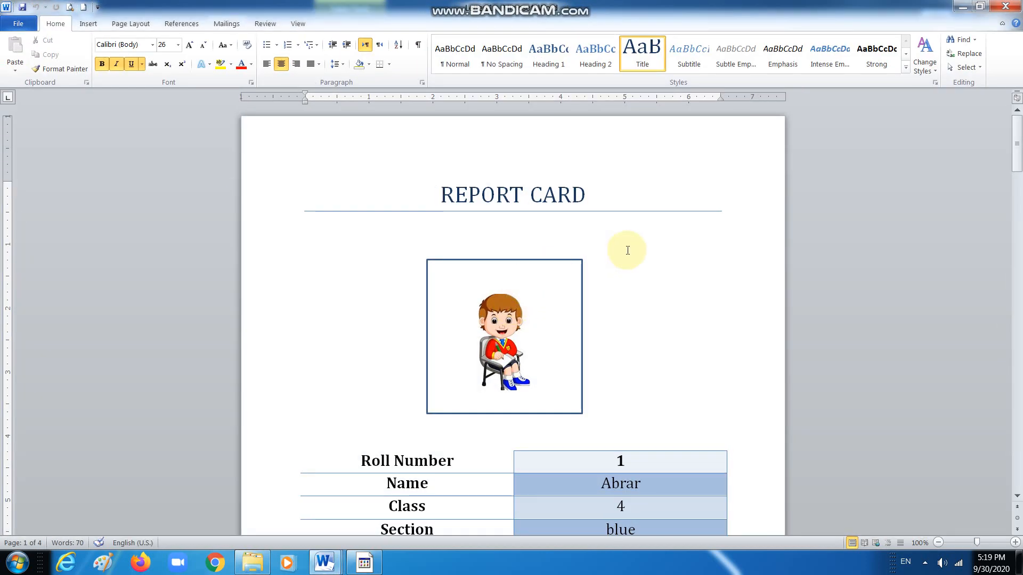
scroll(628, 250, "down", 3)
scroll(623, 247, "up", 3)
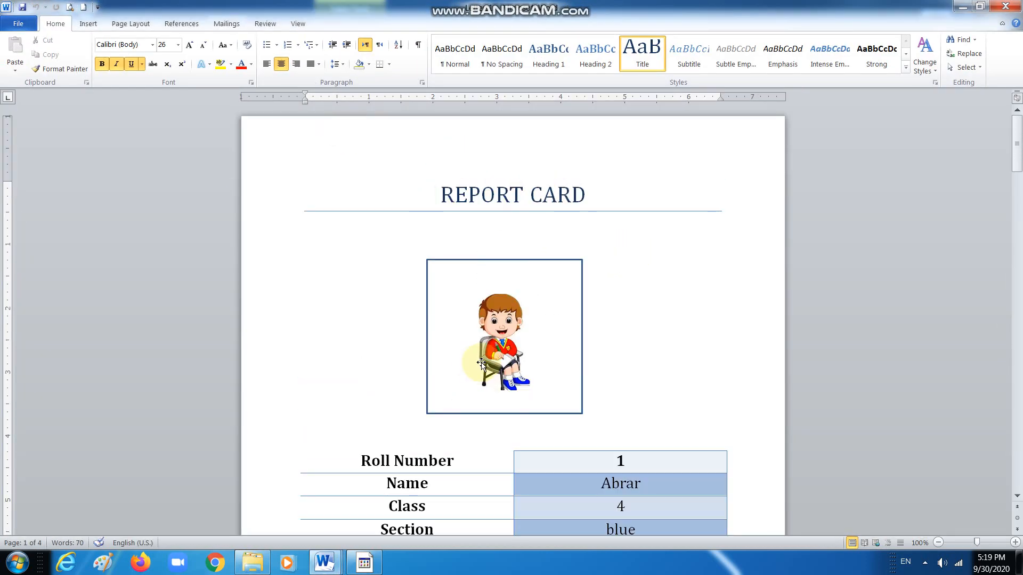
scroll(490, 346, "down", 3)
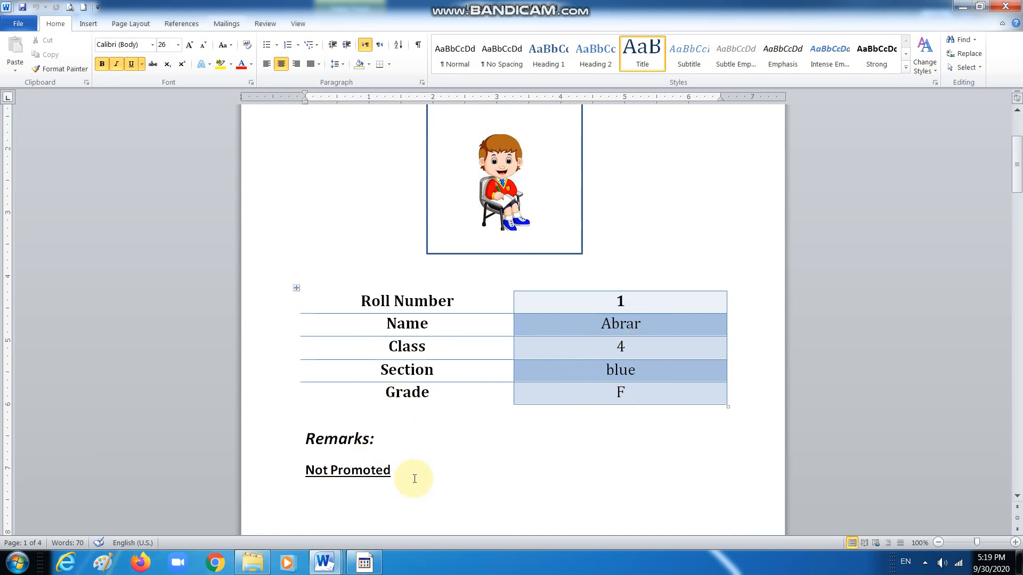
Compare the grade and remarks on each remaining student's report card in the merged document, and return to the first card
scroll(611, 415, "down", 6)
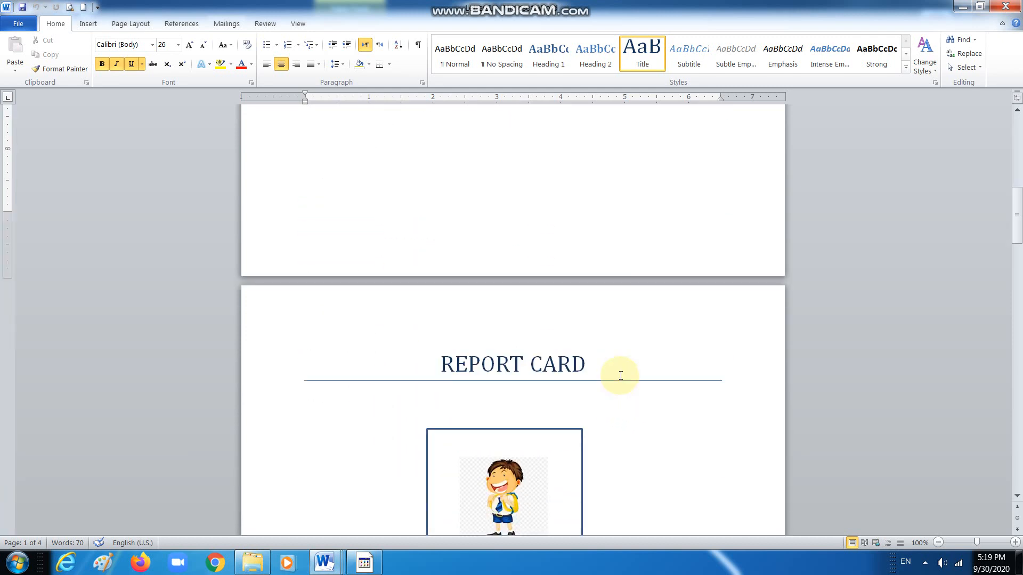
scroll(621, 376, "down", 6)
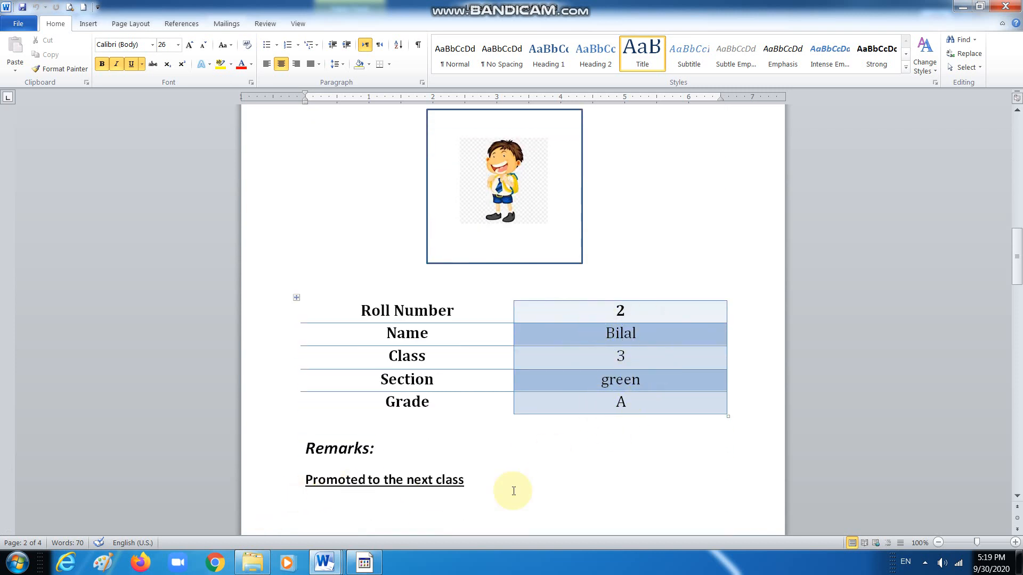
scroll(513, 490, "down", 2)
scroll(514, 491, "up", 2)
scroll(514, 490, "down", 7)
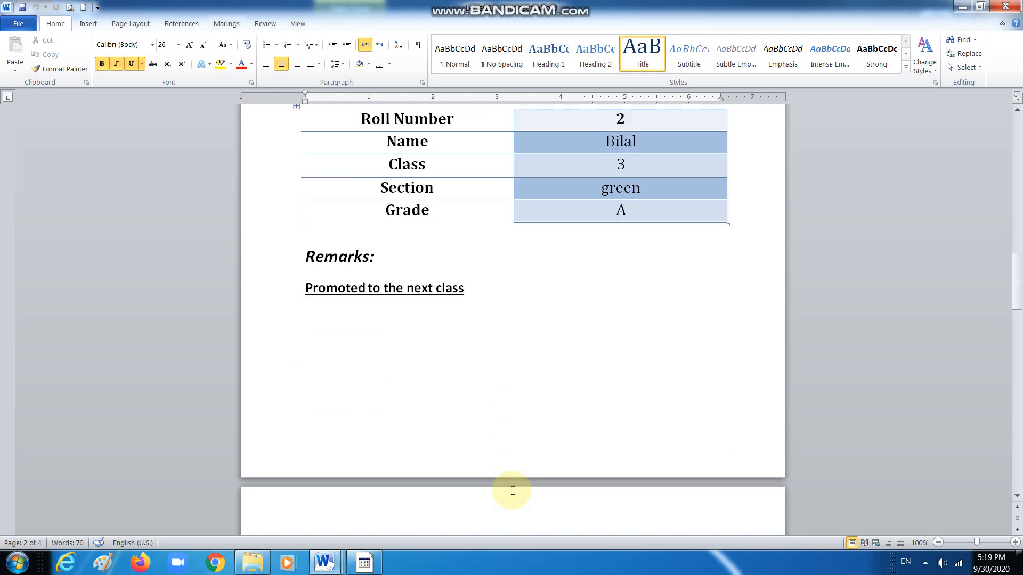
scroll(511, 490, "down", 5)
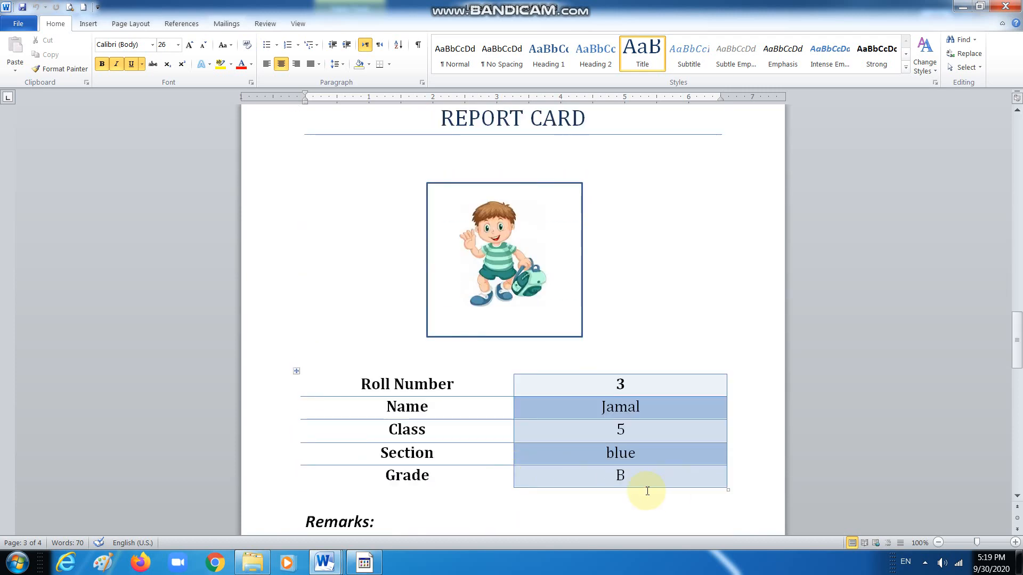
scroll(633, 482, "down", 3)
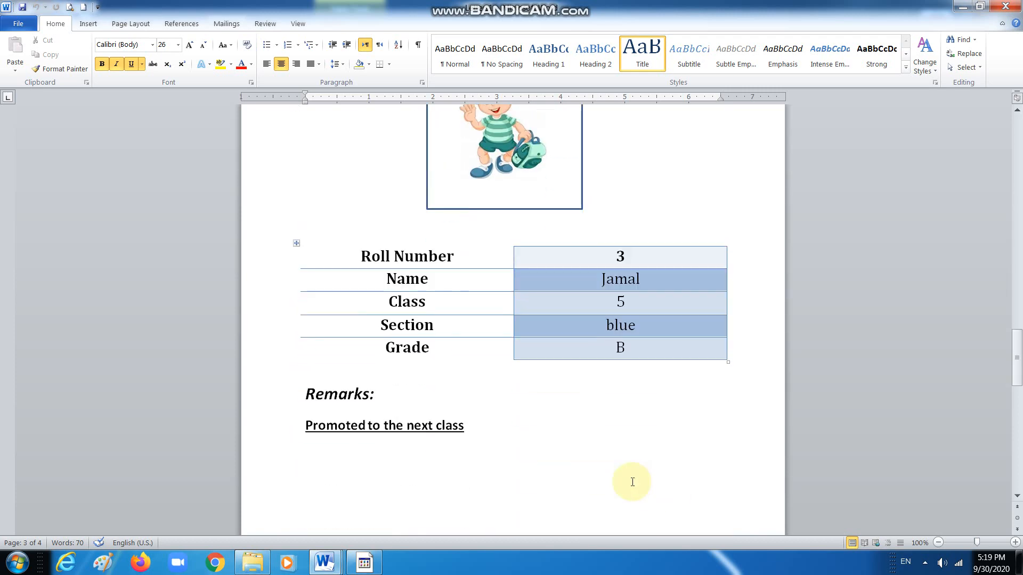
scroll(677, 470, "down", 4)
scroll(640, 456, "down", 7)
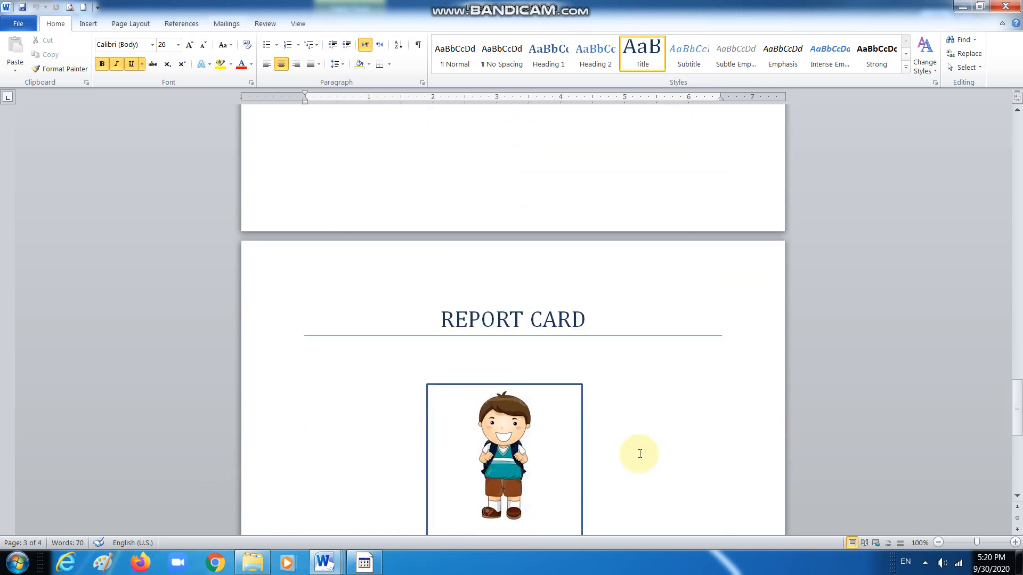
scroll(612, 466, "down", 1)
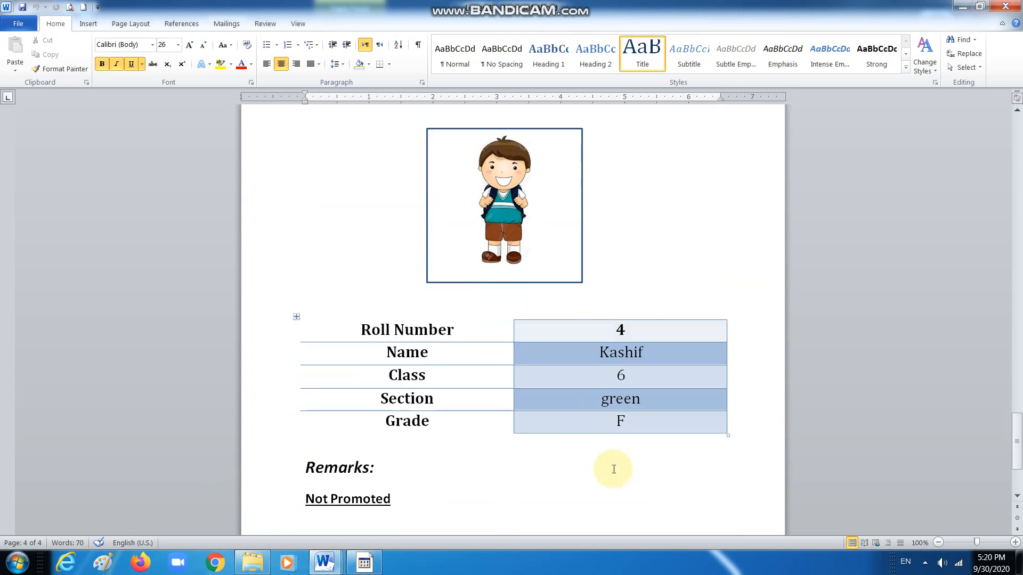
scroll(458, 477, "up", 1)
scroll(461, 468, "up", 20)
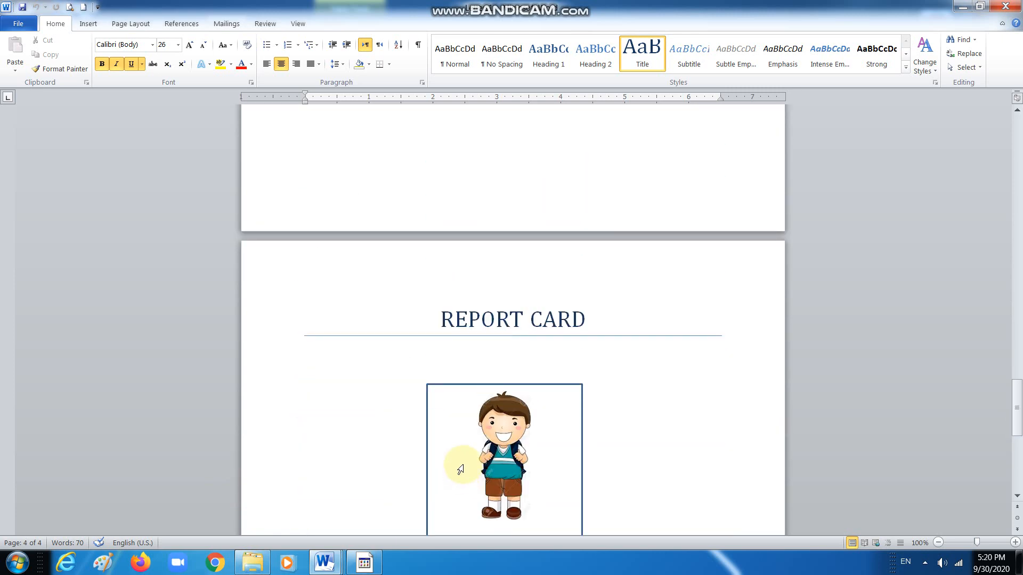
scroll(460, 461, "up", 10)
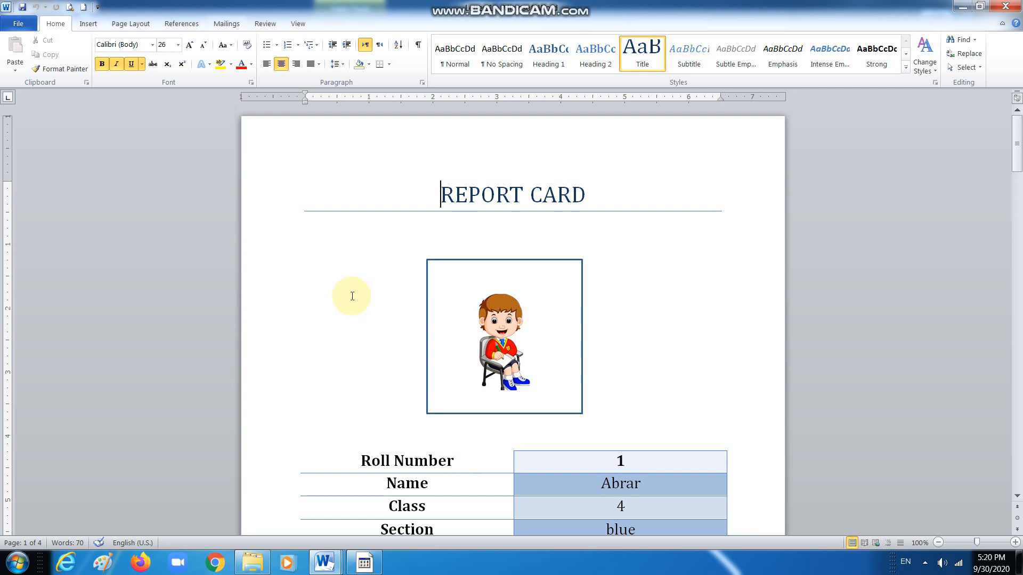
Save the merged report cards as a Word document named "final doc"
left_click(21, 7)
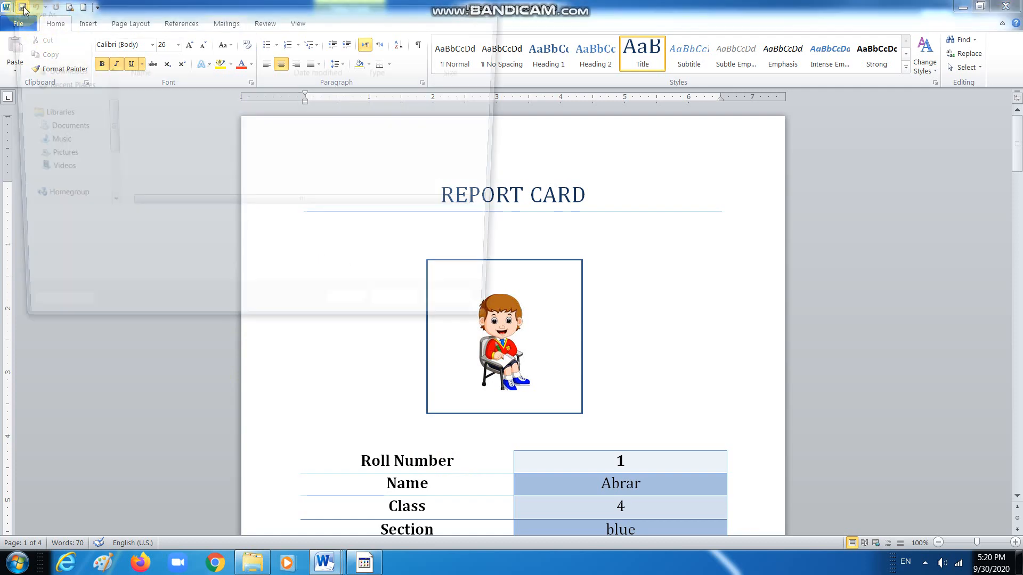
type("final doc")
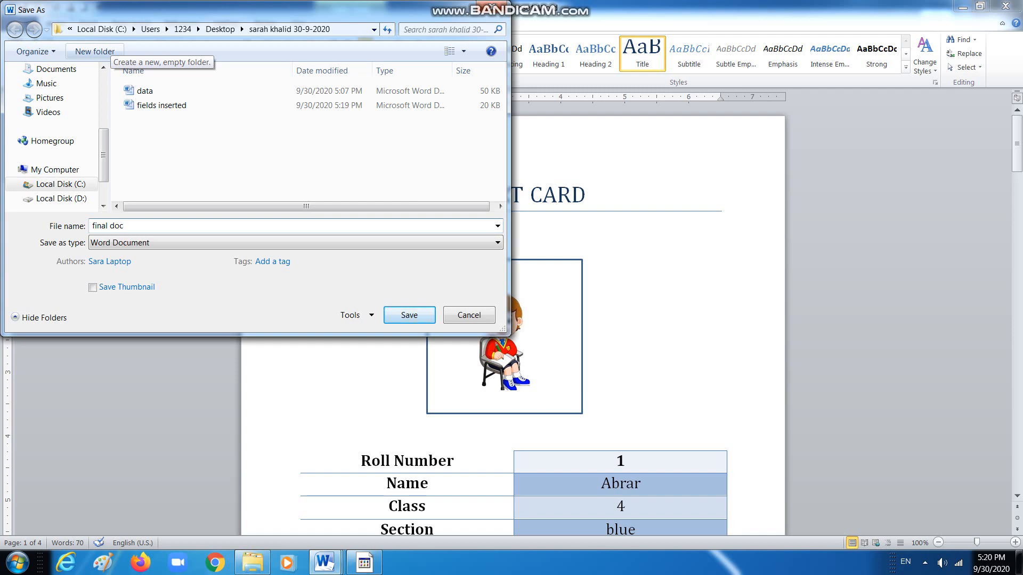
left_click(409, 314)
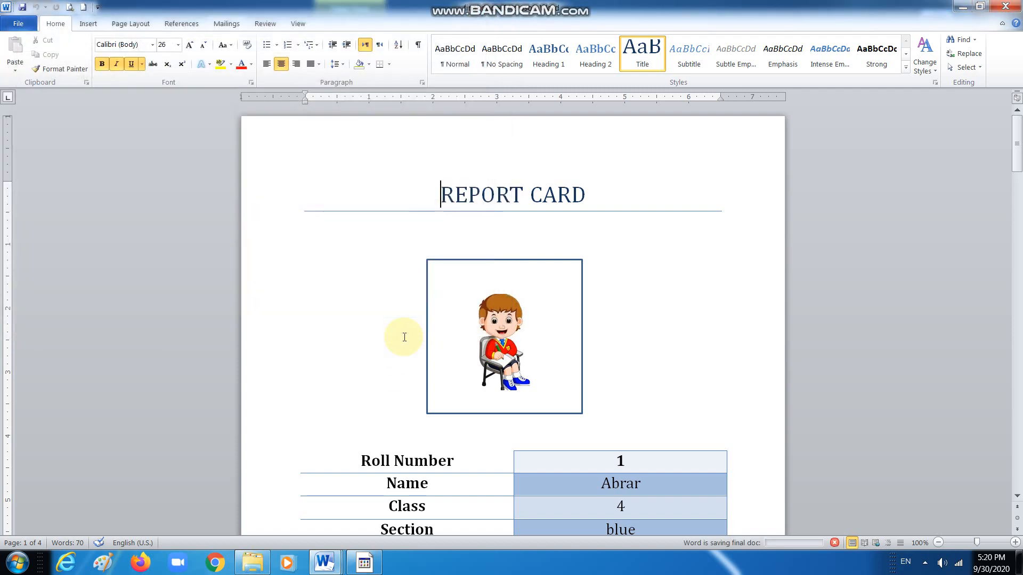
left_click(228, 25)
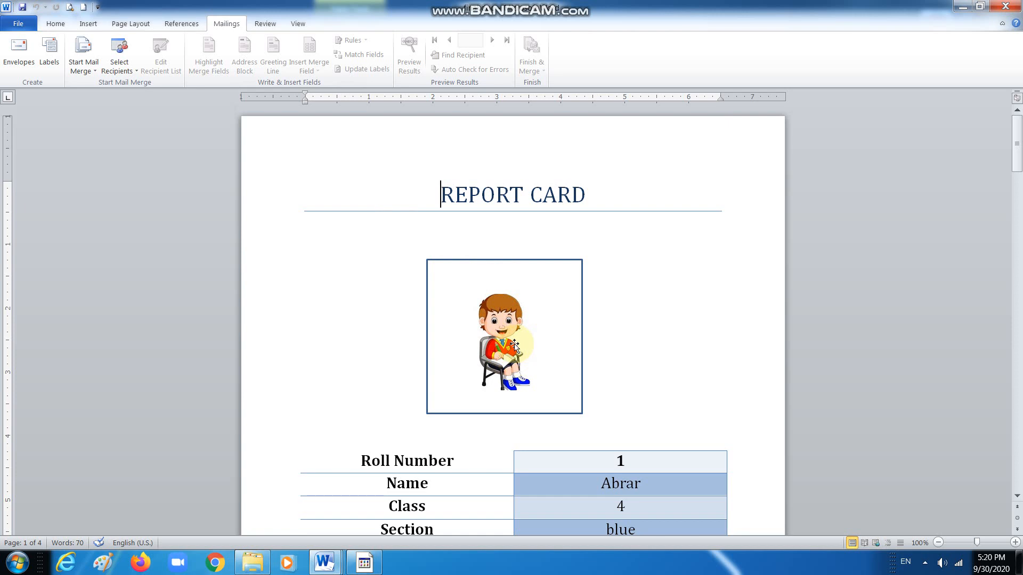
mouse_move(372, 569)
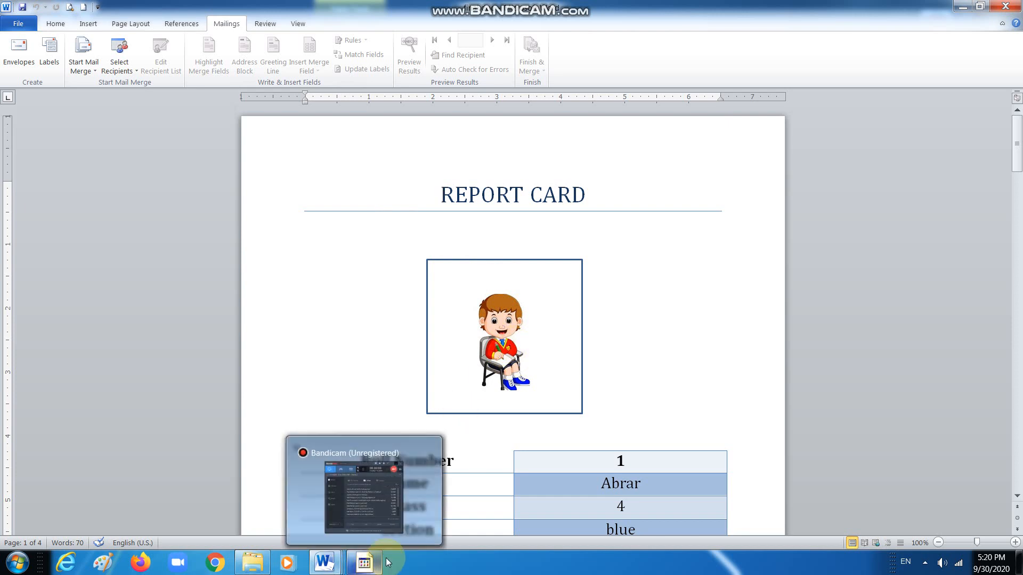
left_click(364, 563)
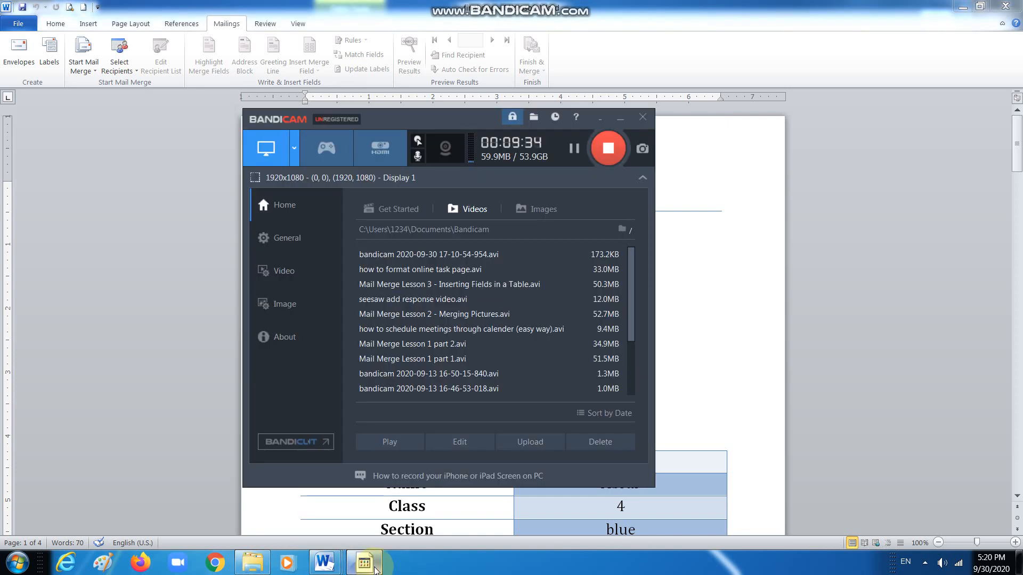